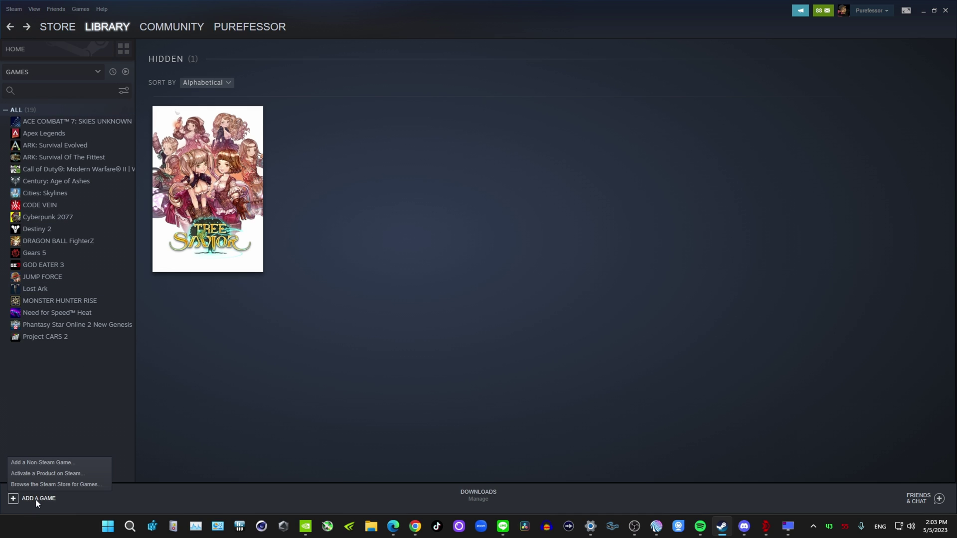
Open the Add a Non-Steam Game dialog and start browsing for a program file
{"action": "left_click", "coordinate": [46, 462]}
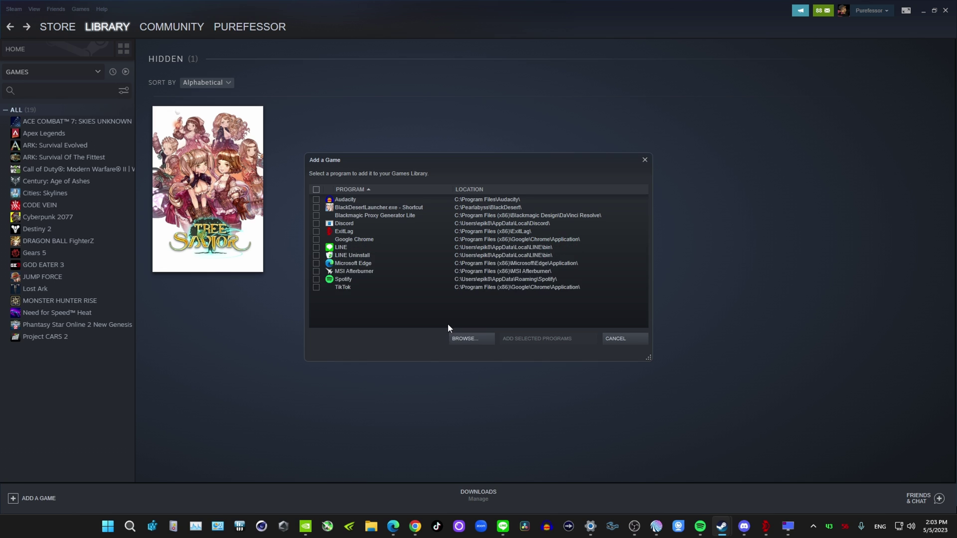
{"action": "scroll", "coordinate": [412, 235], "scroll_direction": "down", "scroll_amount": 5}
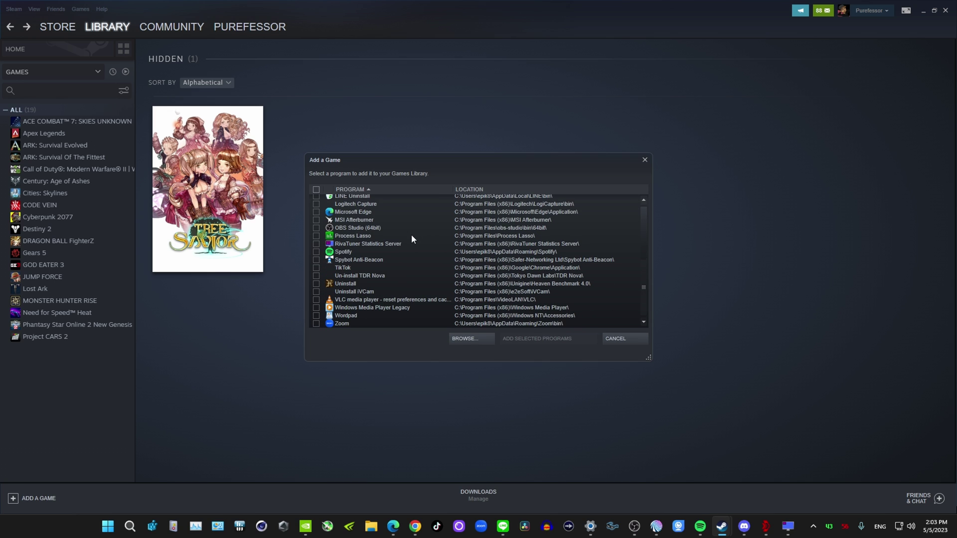
{"action": "scroll", "coordinate": [411, 264], "scroll_direction": "up", "scroll_amount": 5}
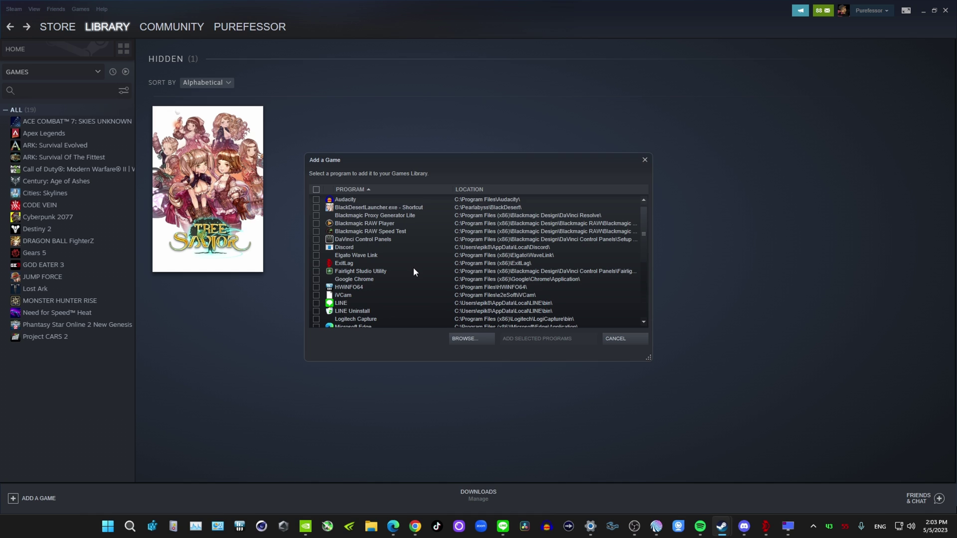
{"action": "left_click", "coordinate": [472, 339]}
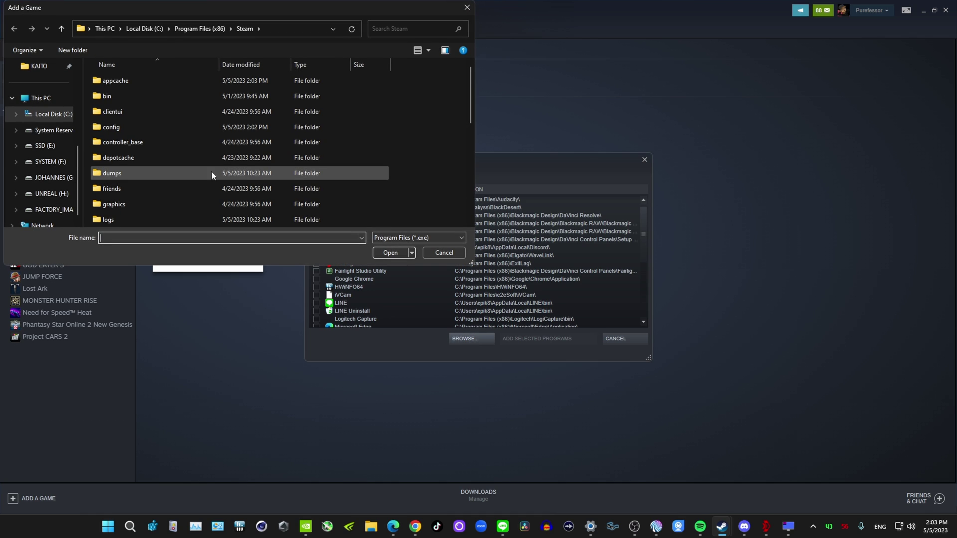
{"action": "scroll", "coordinate": [142, 137], "scroll_direction": "down", "scroll_amount": 3}
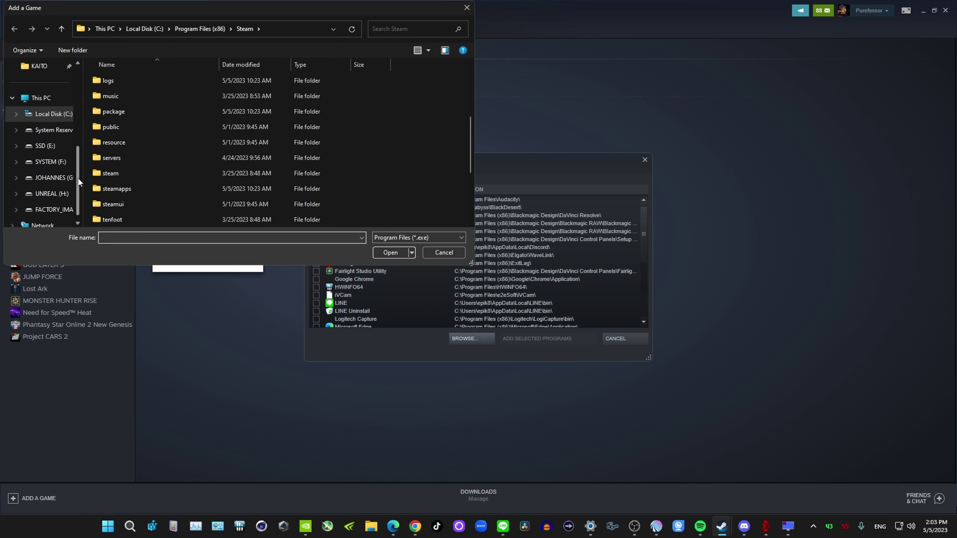
{"action": "scroll", "coordinate": [37, 178], "scroll_direction": "down", "scroll_amount": 1}
{"action": "scroll", "coordinate": [42, 154], "scroll_direction": "up", "scroll_amount": 2}
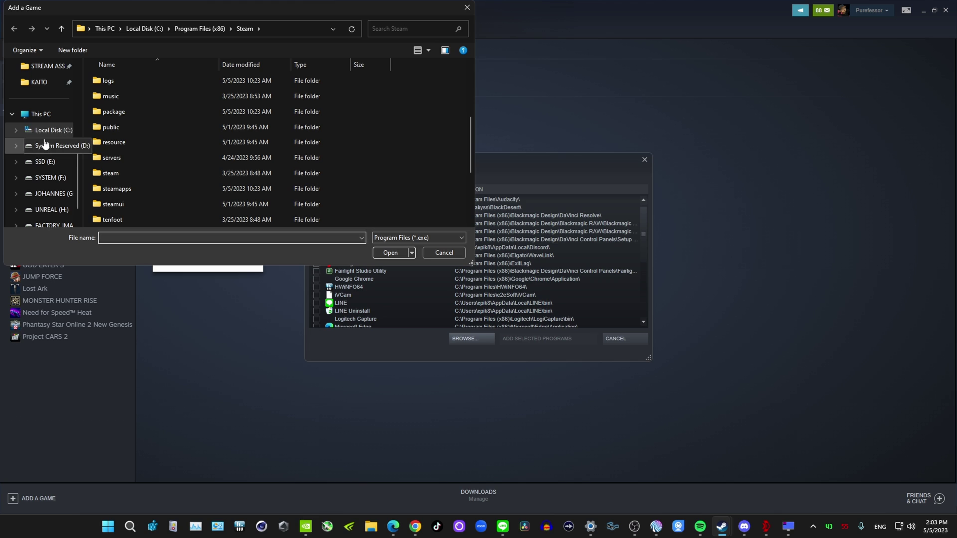
Select C:\Pearlabyss\BlackDesert\bin64\BlackDesert64.exe and add it to the library
{"action": "left_click", "coordinate": [45, 130]}
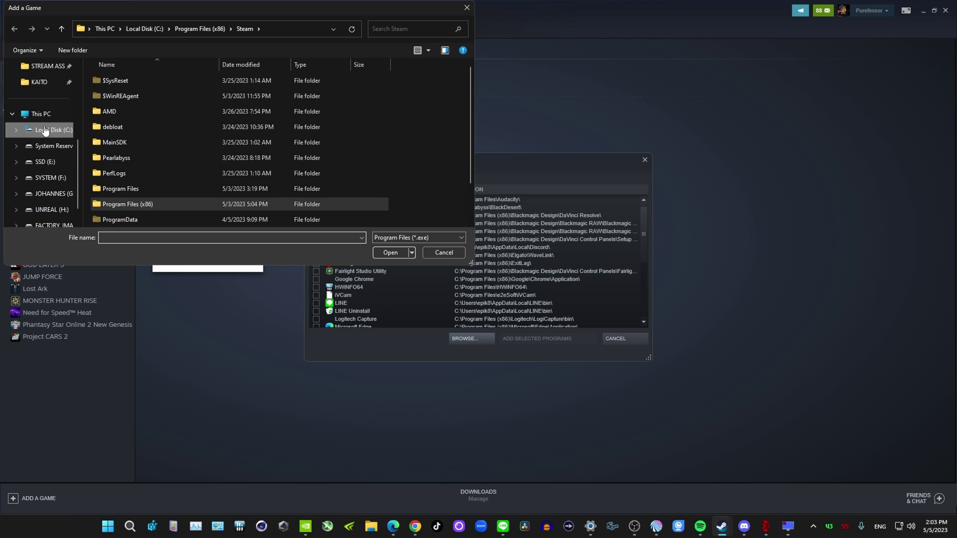
{"action": "left_click", "coordinate": [124, 159]}
{"action": "double_click", "coordinate": [123, 159]}
{"action": "double_click", "coordinate": [121, 82]}
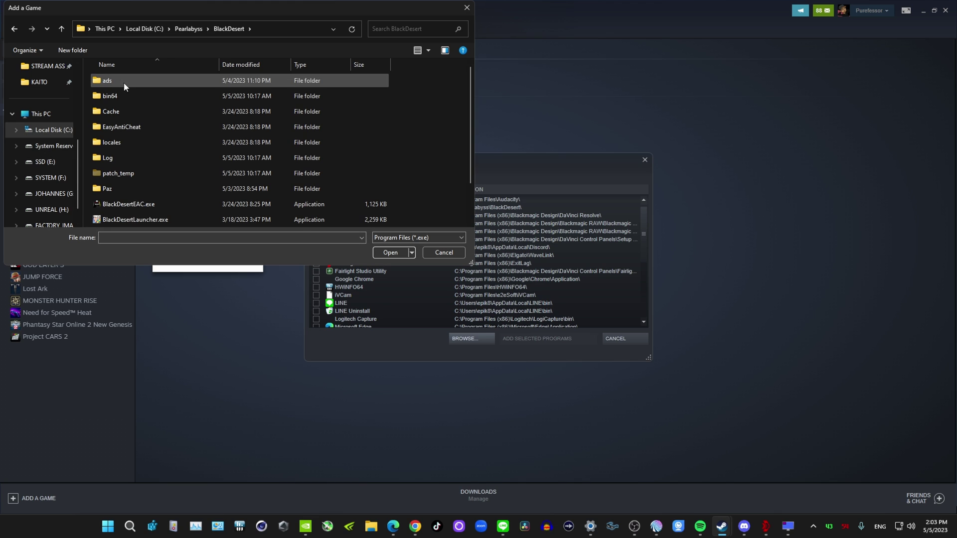
{"action": "scroll", "coordinate": [168, 99], "scroll_direction": "down", "scroll_amount": 1}
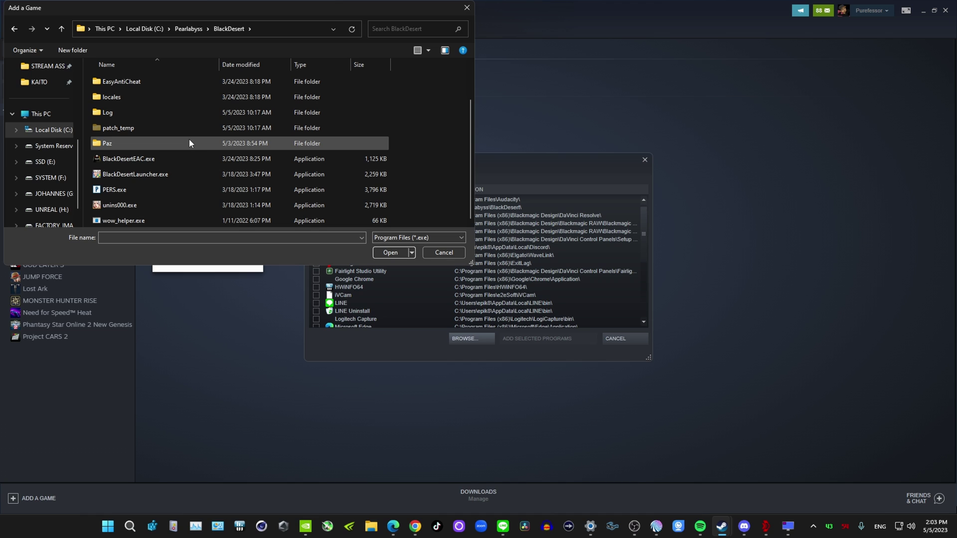
{"action": "scroll", "coordinate": [189, 143], "scroll_direction": "up", "scroll_amount": 1}
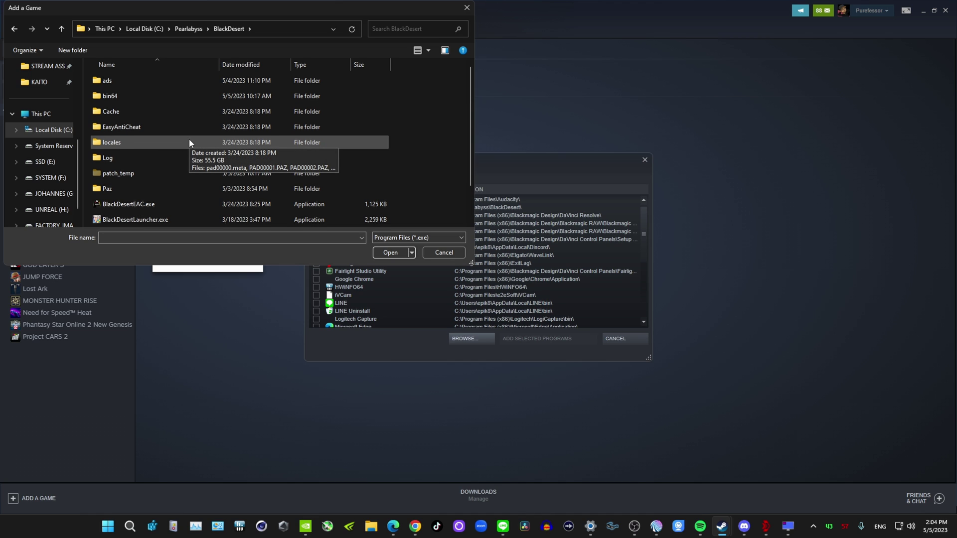
{"action": "double_click", "coordinate": [131, 97]}
{"action": "double_click", "coordinate": [149, 116]}
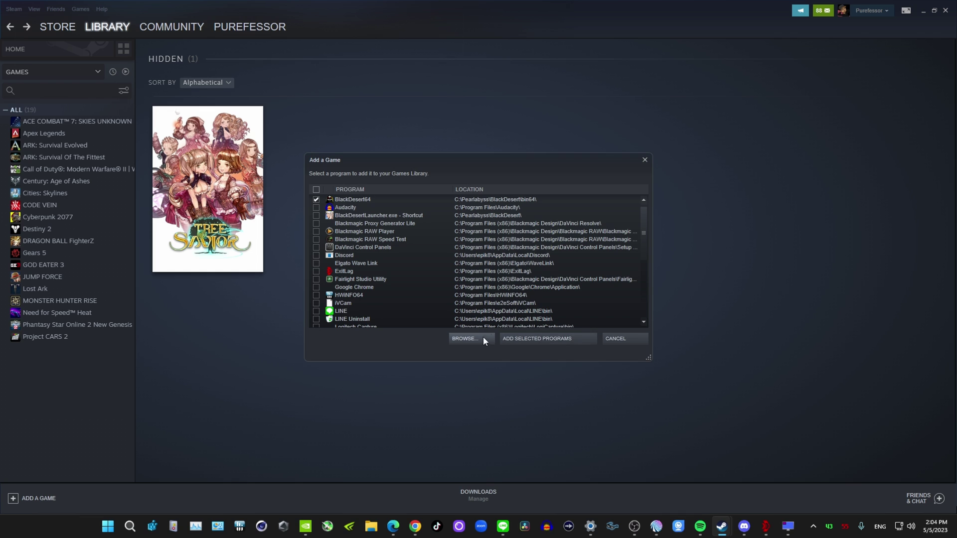
{"action": "left_click", "coordinate": [540, 340]}
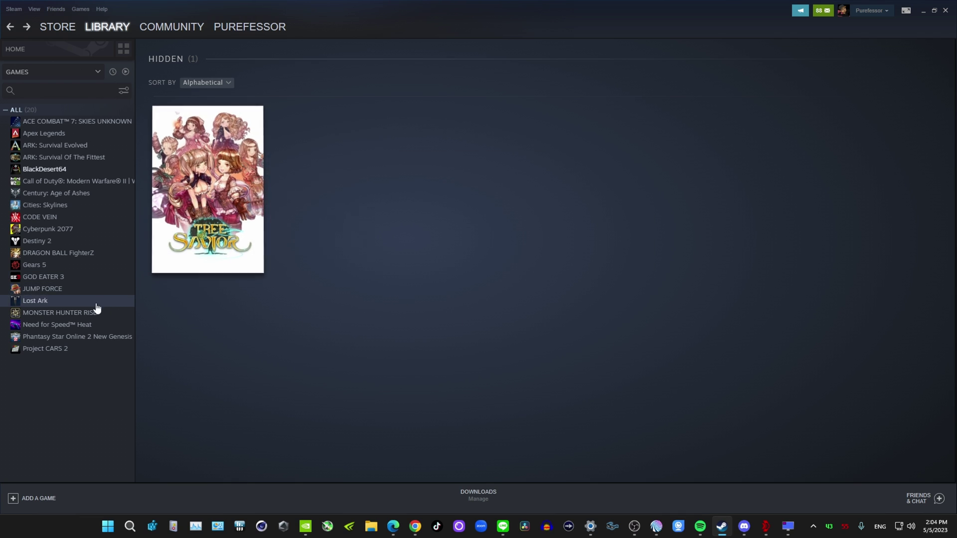
Open BlackDesert64's library page and its Controller Layout settings
{"action": "left_click", "coordinate": [56, 173]}
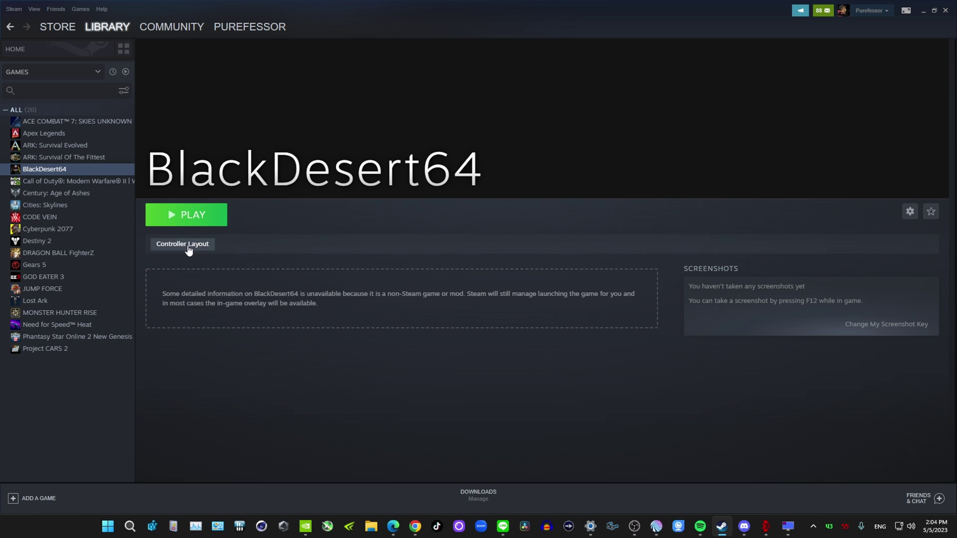
{"action": "left_click", "coordinate": [188, 248]}
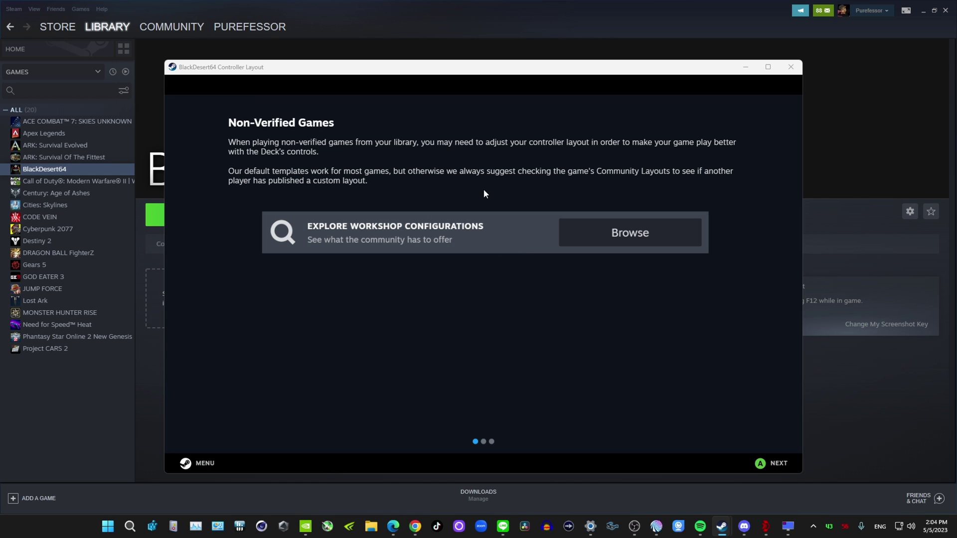
Step through the Non-Verified Games introduction pages and close it
{"action": "left_click", "coordinate": [765, 465]}
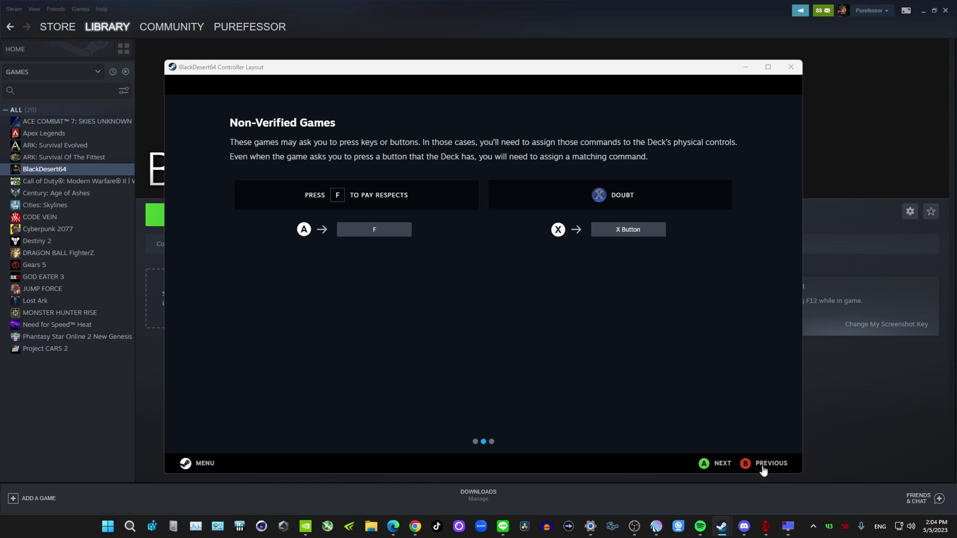
{"action": "left_click", "coordinate": [710, 466]}
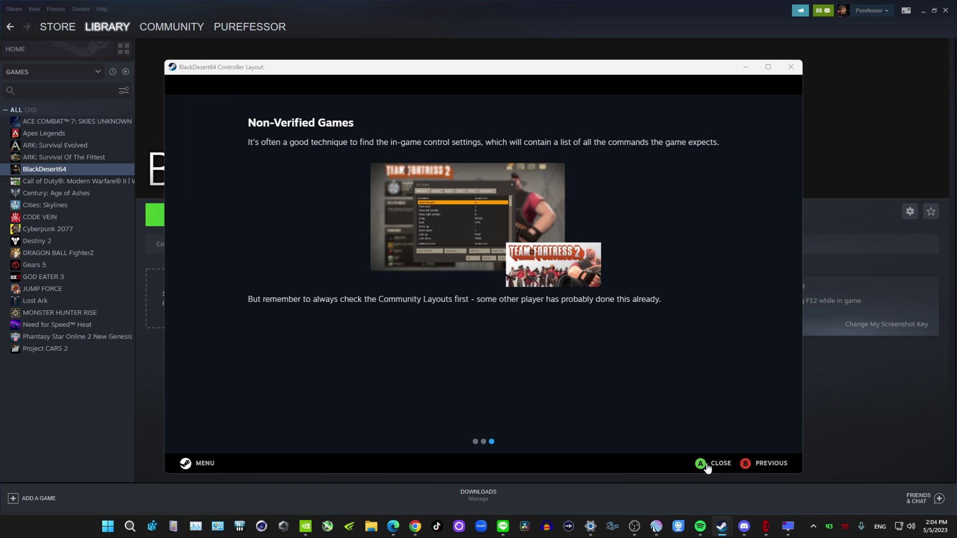
{"action": "left_click", "coordinate": [708, 467]}
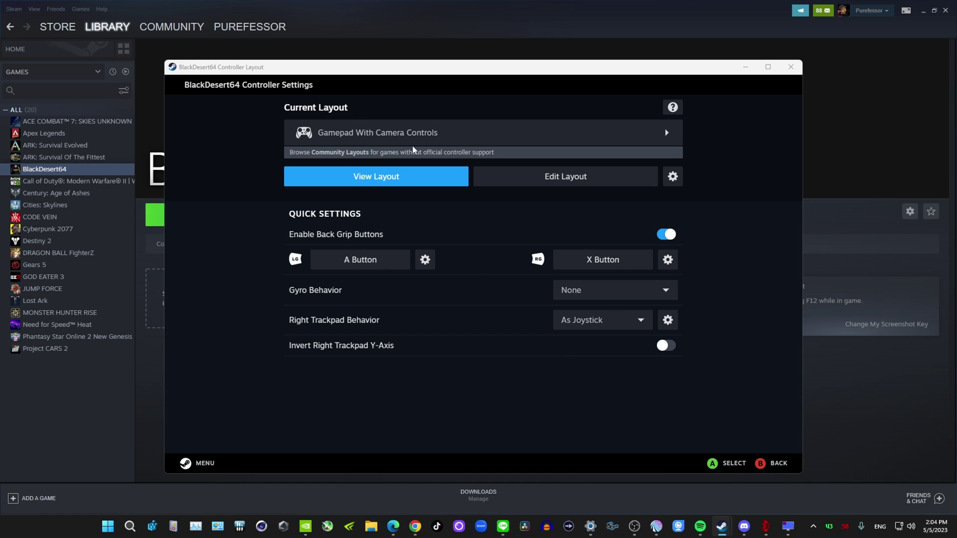
Browse Templates, Community Layouts and Search, keep Gamepad With Camera Controls, and edit the layout
{"action": "left_click", "coordinate": [656, 131]}
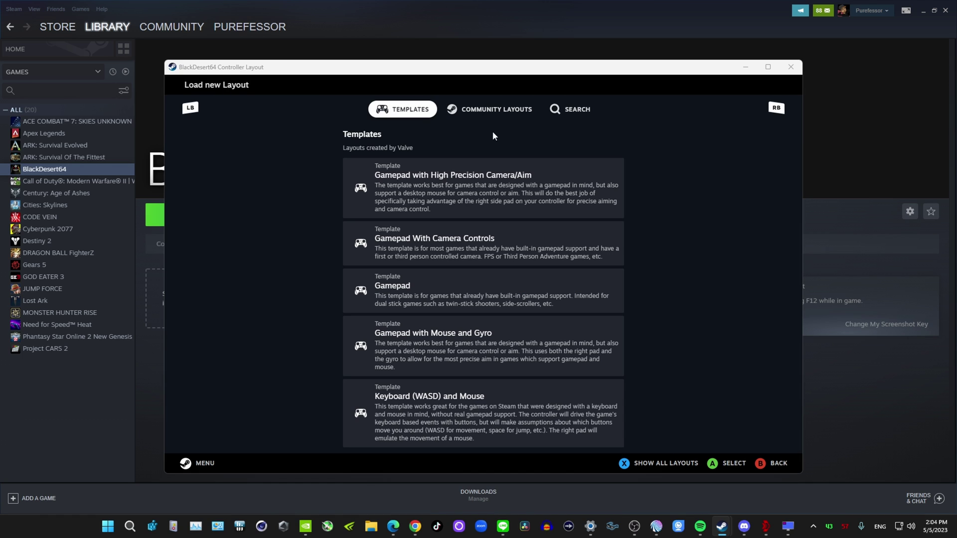
{"action": "left_click", "coordinate": [494, 110]}
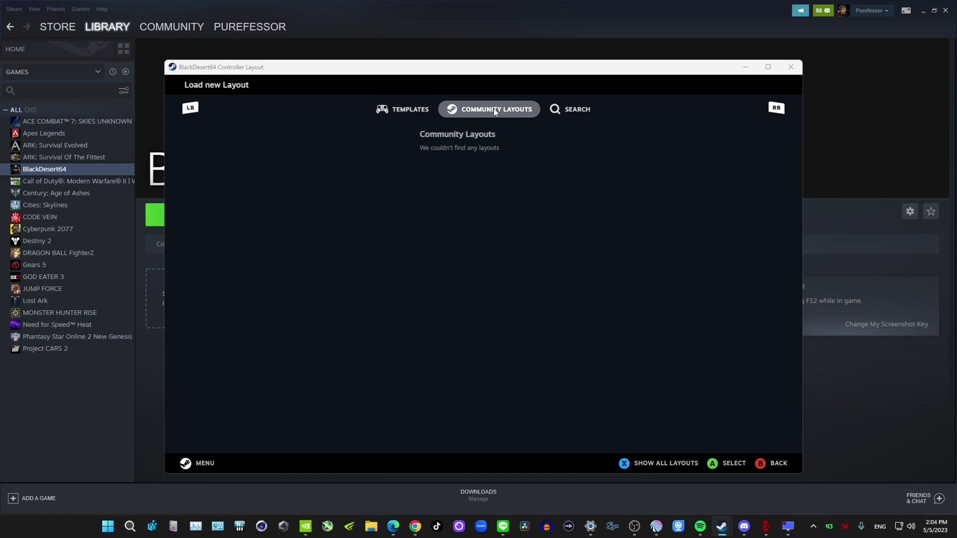
{"action": "left_click", "coordinate": [570, 111]}
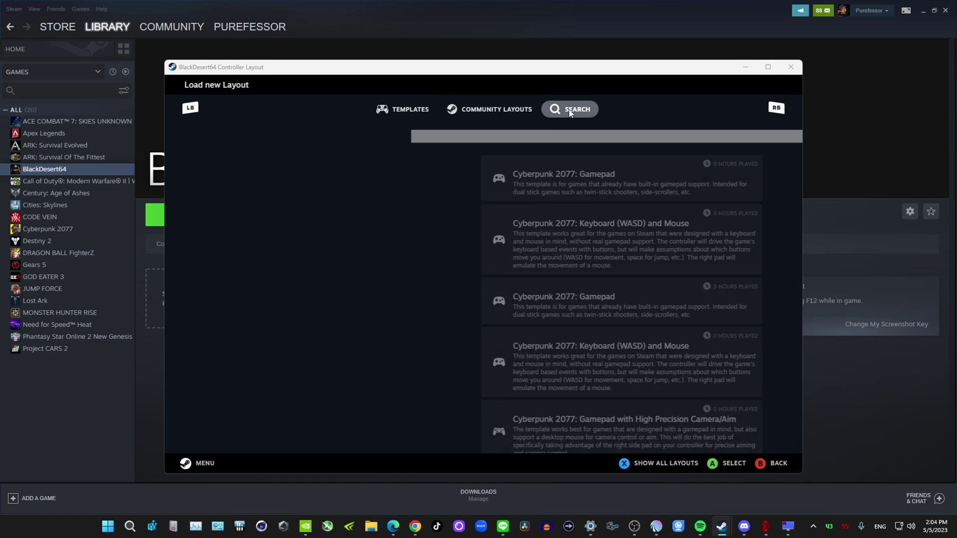
{"action": "left_click", "coordinate": [403, 109]}
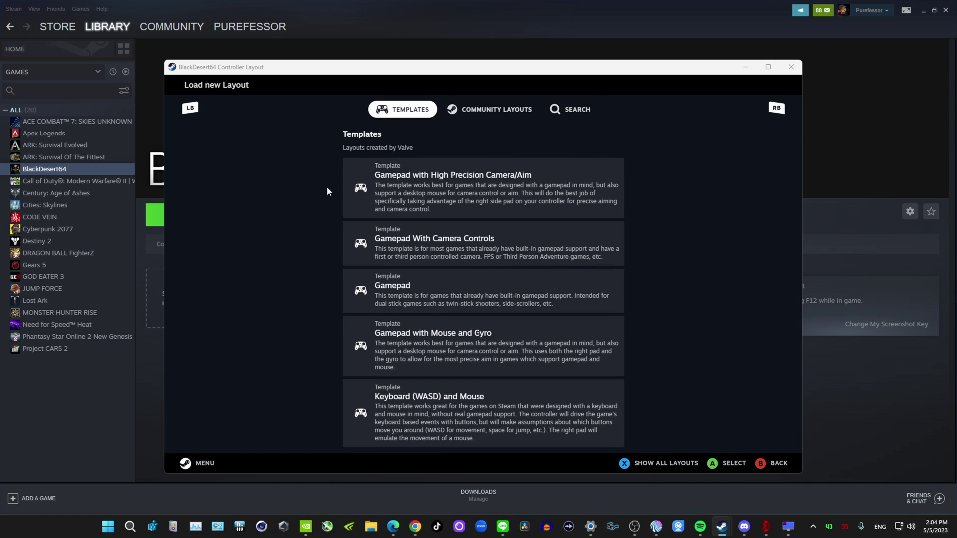
{"action": "left_click", "coordinate": [761, 464]}
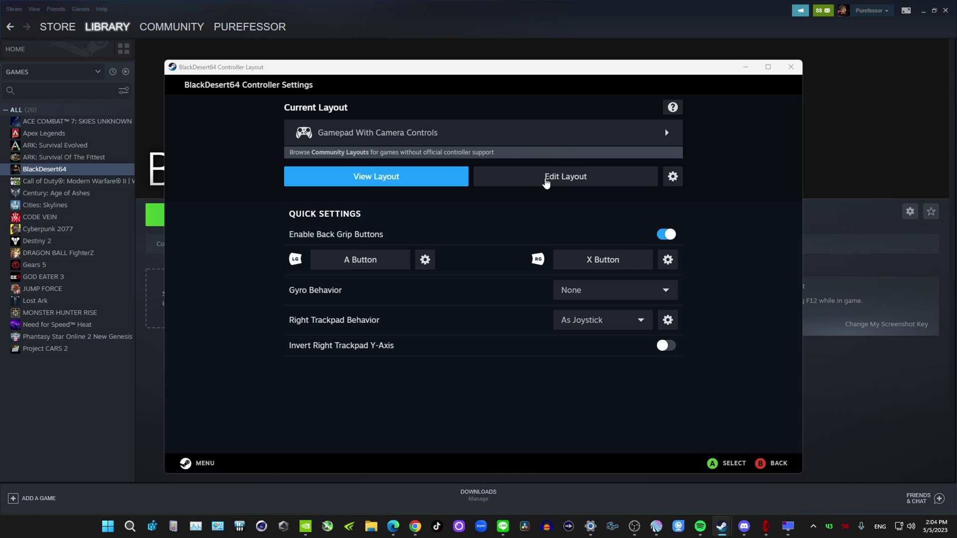
{"action": "left_click", "coordinate": [546, 180]}
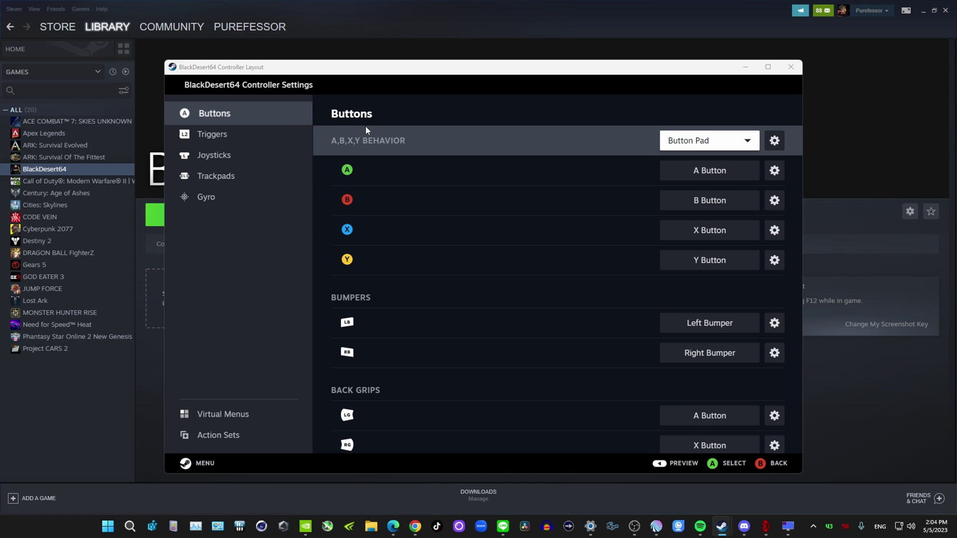
Bring up the keyboard command picker for the A button binding
{"action": "scroll", "coordinate": [561, 167], "scroll_direction": "down", "scroll_amount": 5}
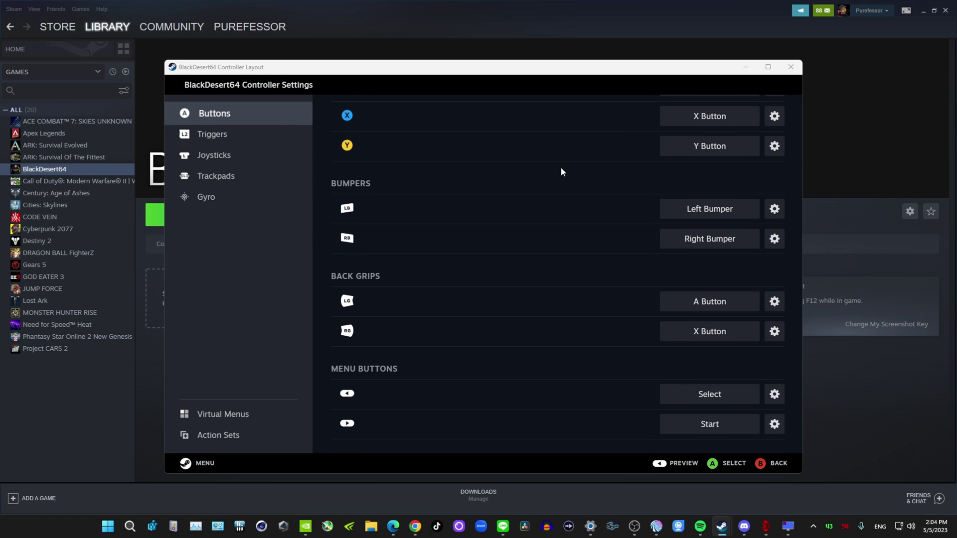
{"action": "scroll", "coordinate": [530, 218], "scroll_direction": "up", "scroll_amount": 5}
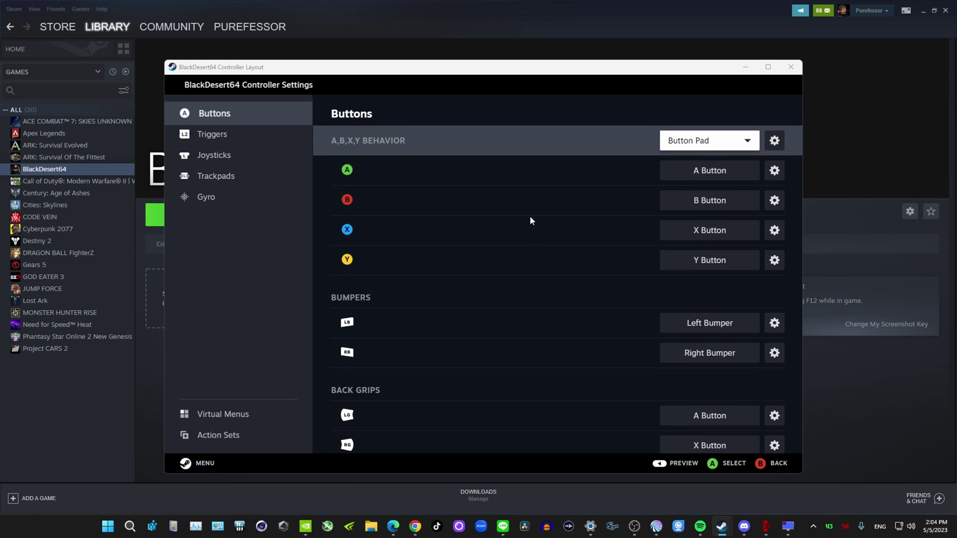
{"action": "left_click", "coordinate": [711, 171]}
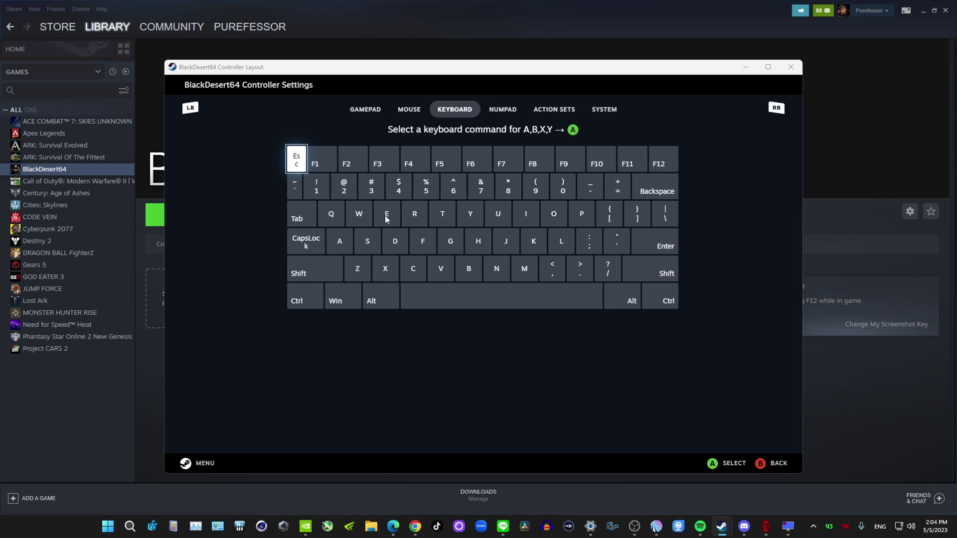
Bind the A button to Space and the B button to the R key
{"action": "left_click", "coordinate": [372, 110]}
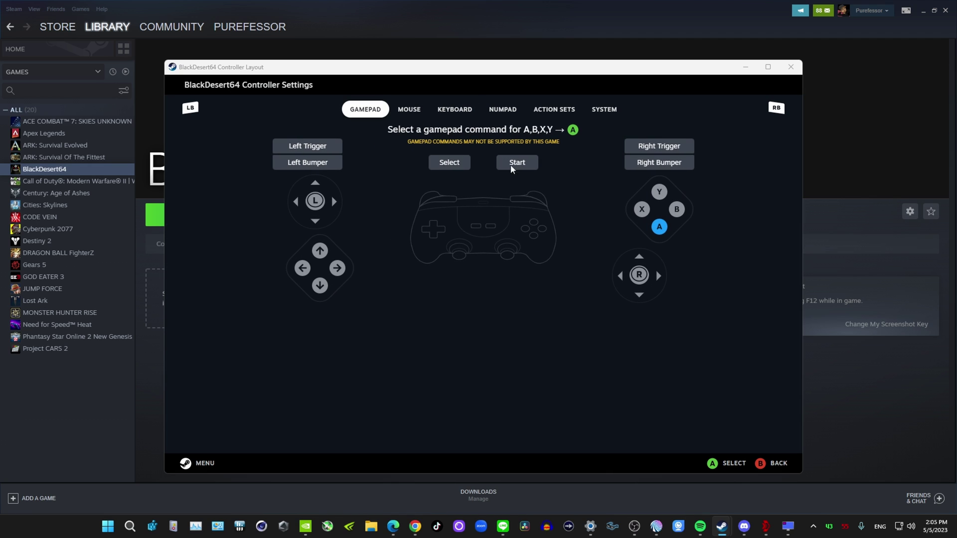
{"action": "left_click", "coordinate": [409, 109]}
{"action": "left_click", "coordinate": [454, 109]}
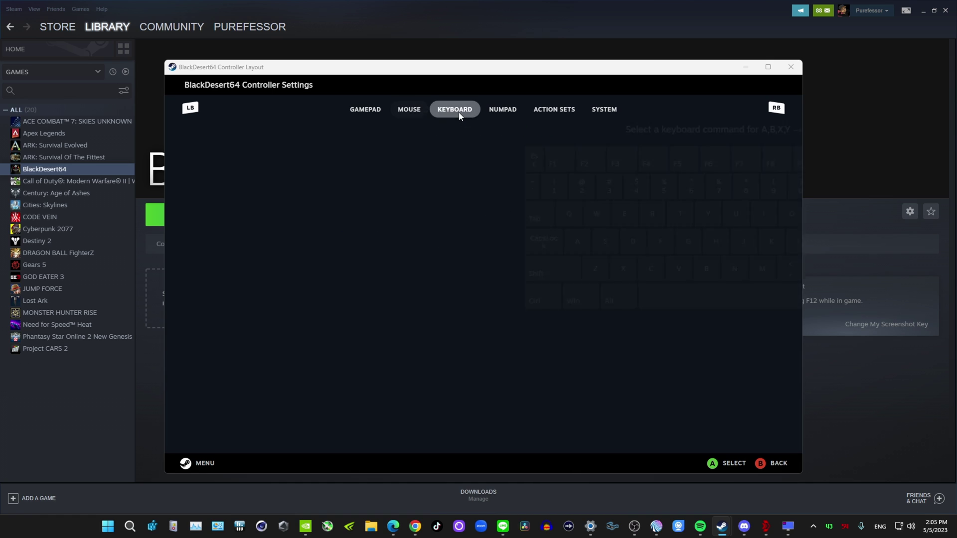
{"action": "left_click", "coordinate": [472, 297]}
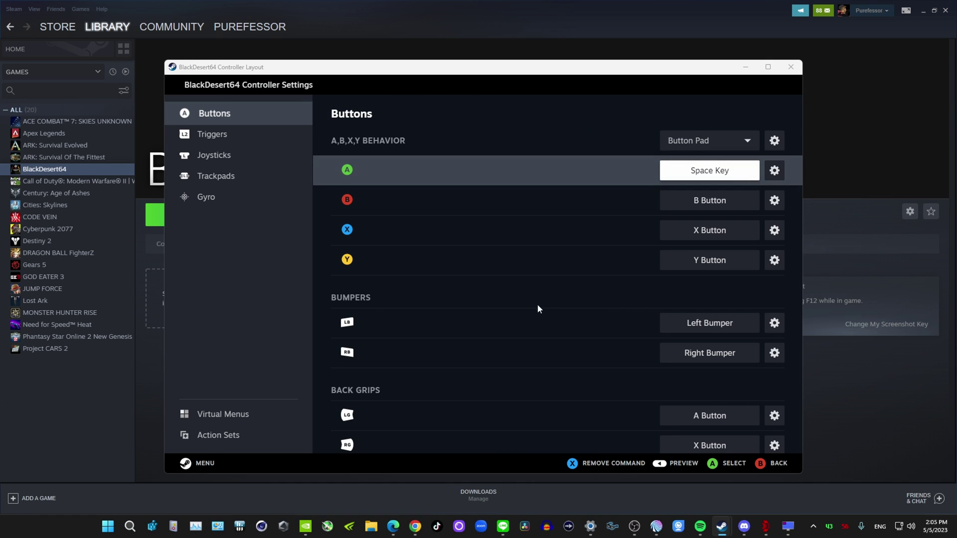
{"action": "left_click", "coordinate": [709, 202]}
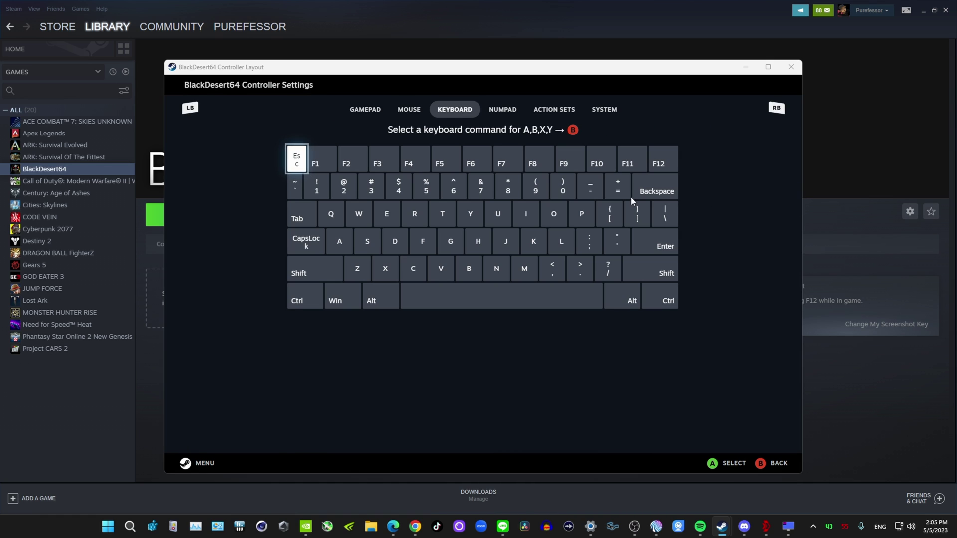
{"action": "left_click", "coordinate": [414, 215]}
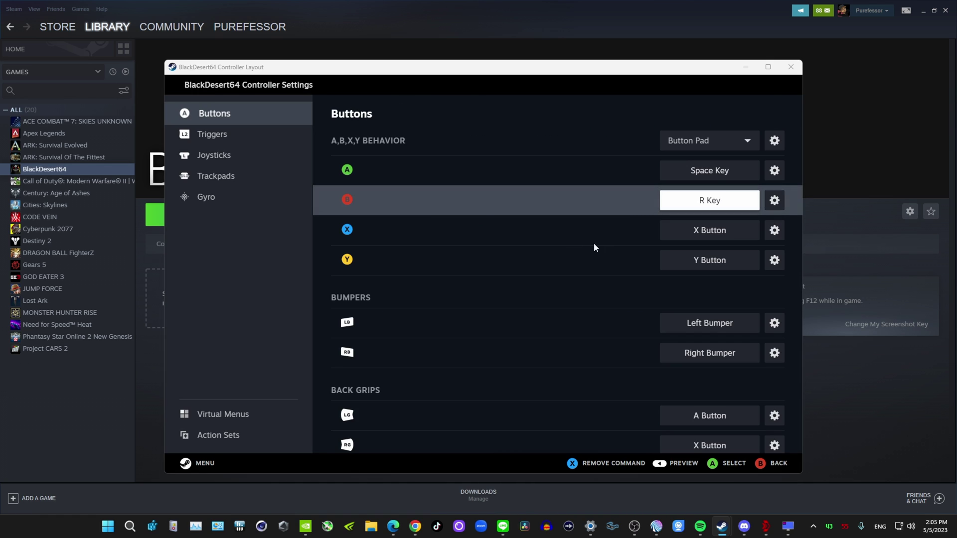
Bind the X button to the 1 key and the Y button to the 2 key
{"action": "left_click", "coordinate": [707, 234]}
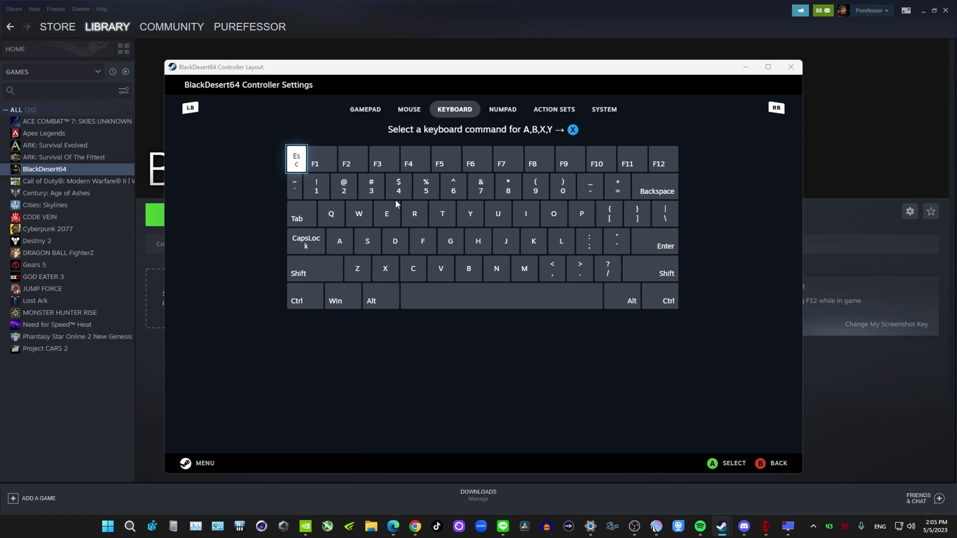
{"action": "left_click", "coordinate": [318, 188]}
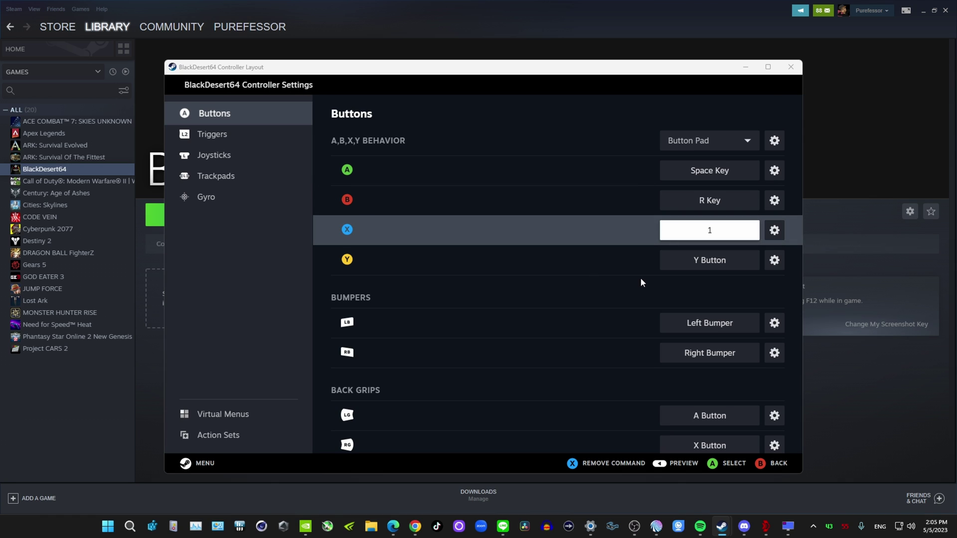
{"action": "left_click", "coordinate": [707, 262]}
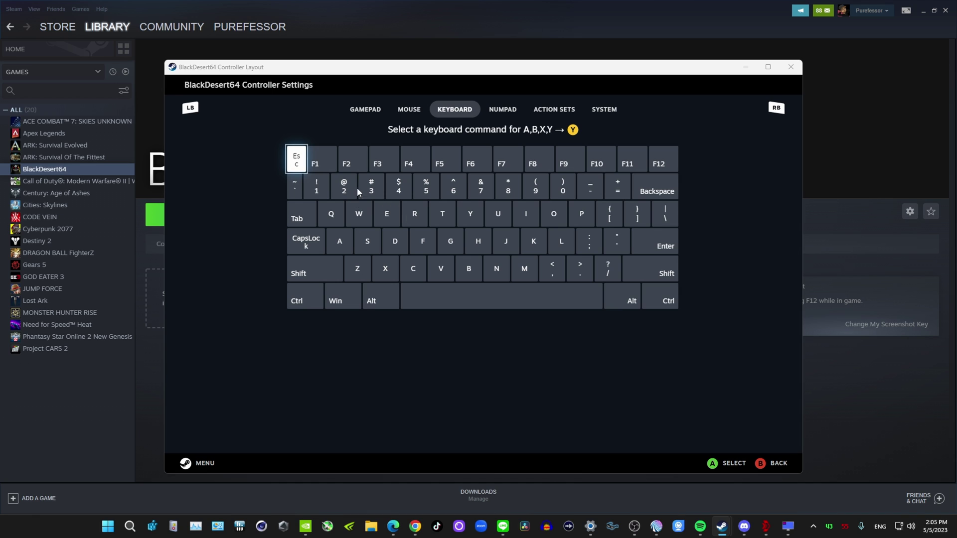
{"action": "left_click", "coordinate": [344, 188]}
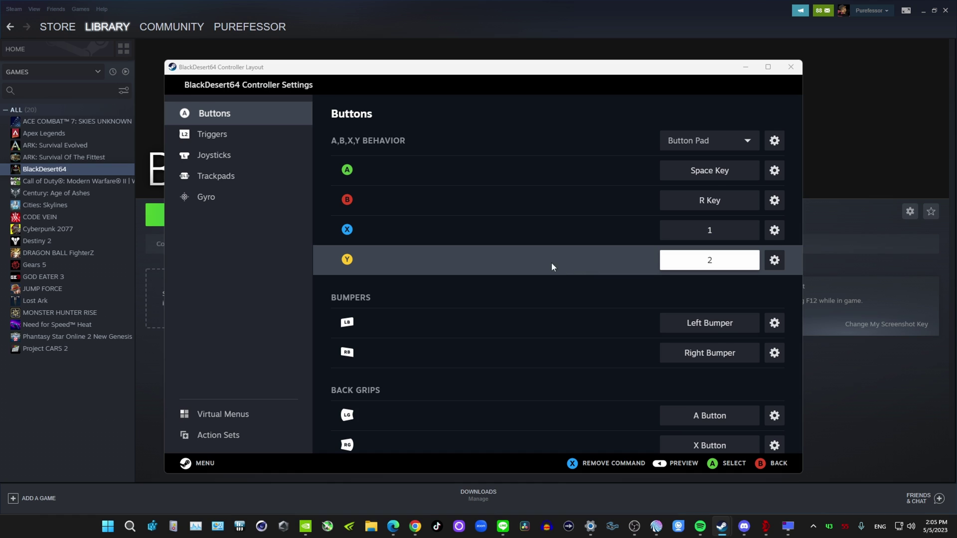
{"action": "left_click", "coordinate": [775, 231]}
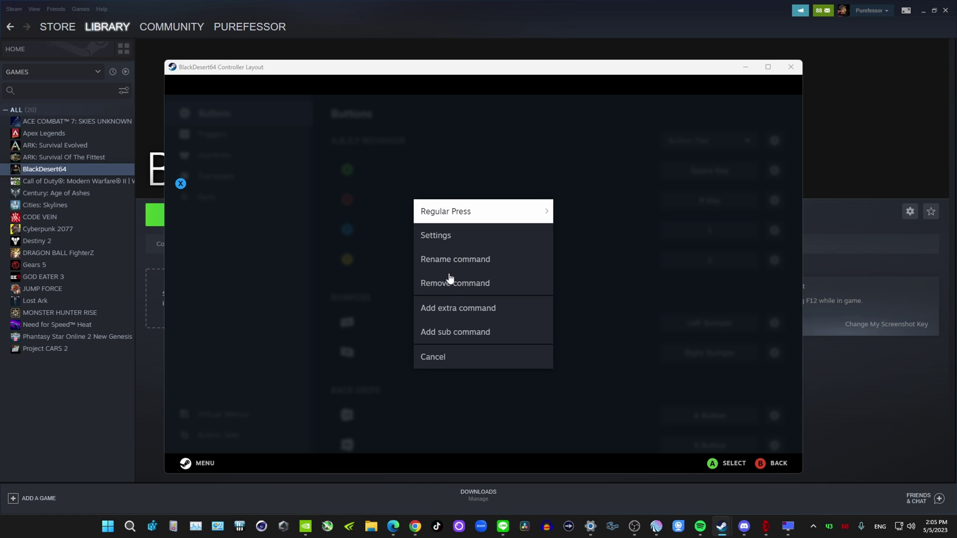
Add a second command to the X button and assign it the 3 key
{"action": "left_click", "coordinate": [443, 308]}
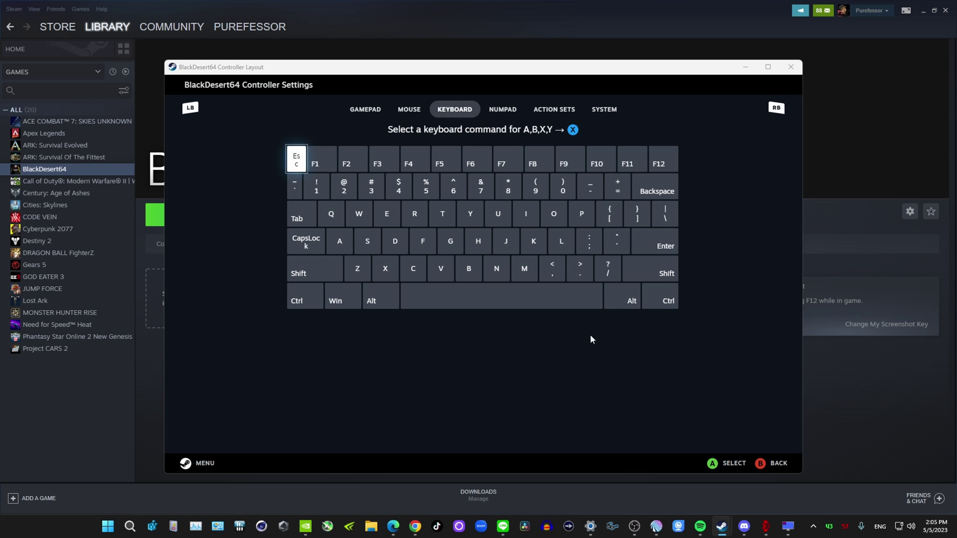
{"action": "left_click", "coordinate": [764, 464]}
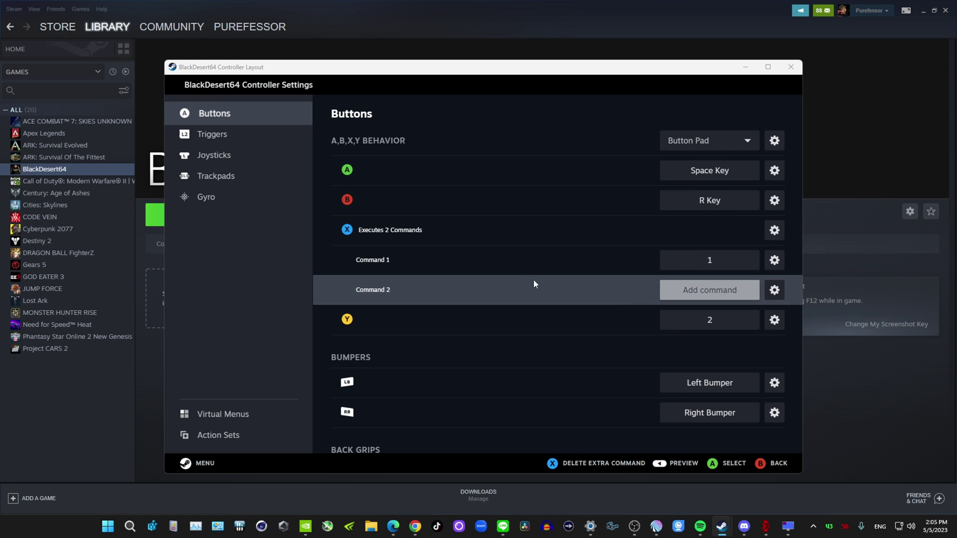
{"action": "left_click", "coordinate": [774, 290]}
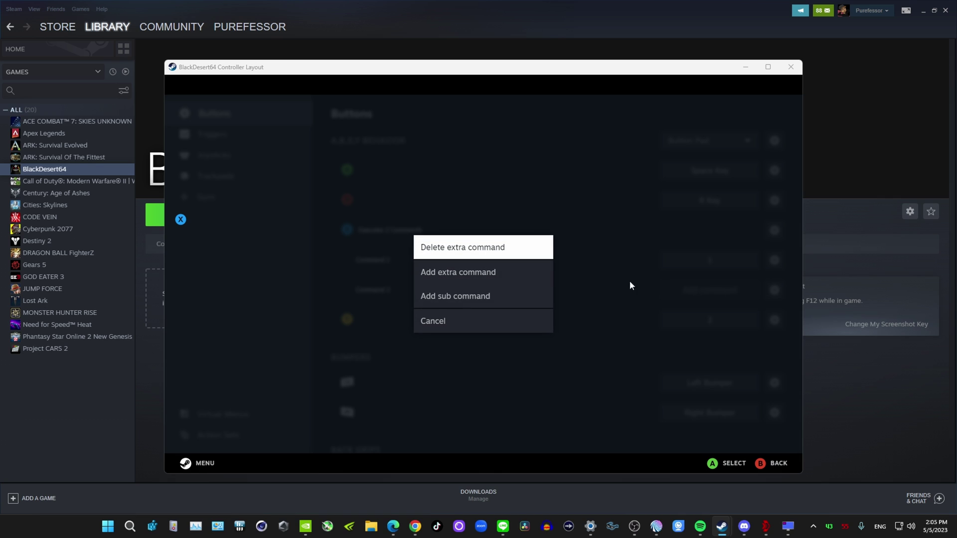
{"action": "left_click", "coordinate": [611, 260]}
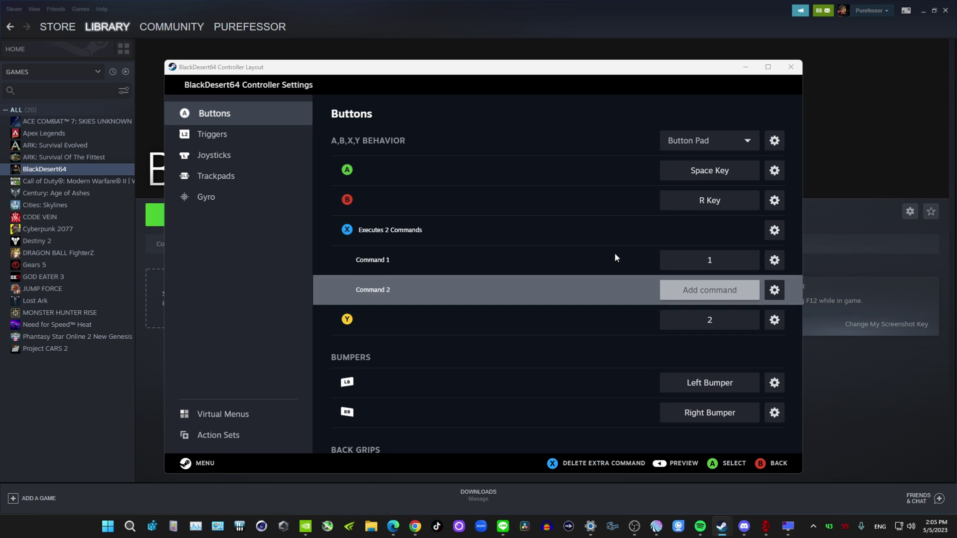
{"action": "left_click", "coordinate": [706, 289]}
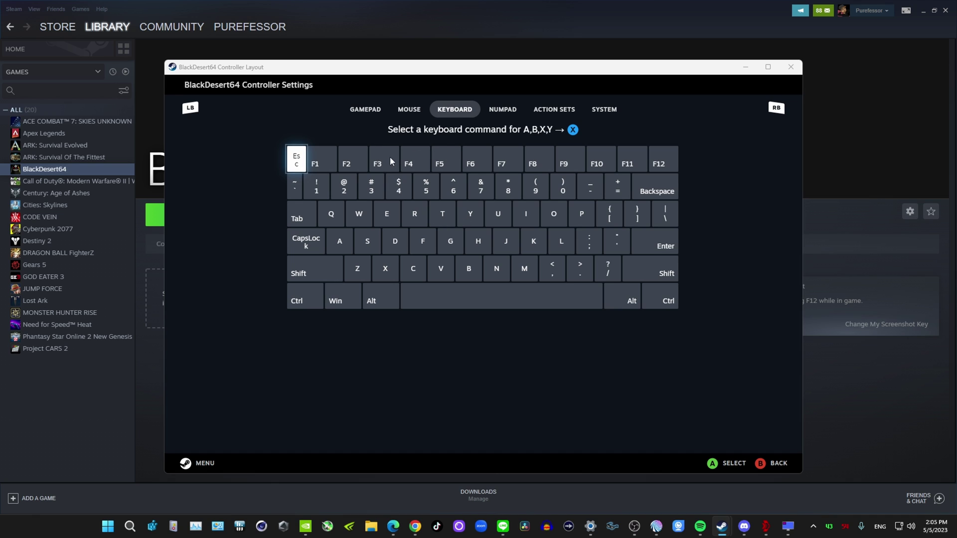
{"action": "left_click", "coordinate": [365, 187]}
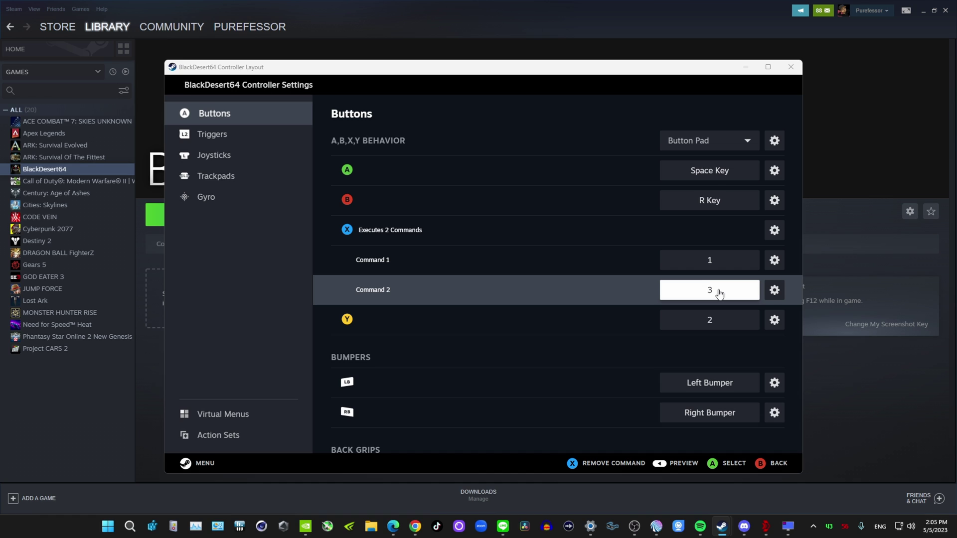
{"action": "left_click", "coordinate": [774, 289]}
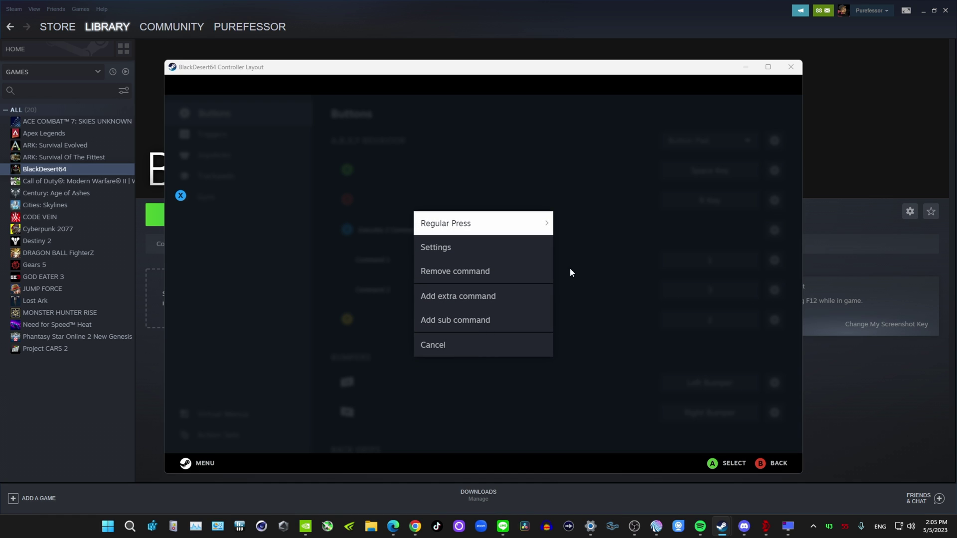
Set X's second command (the 3 key) to activate on Long Press
{"action": "left_click", "coordinate": [447, 248]}
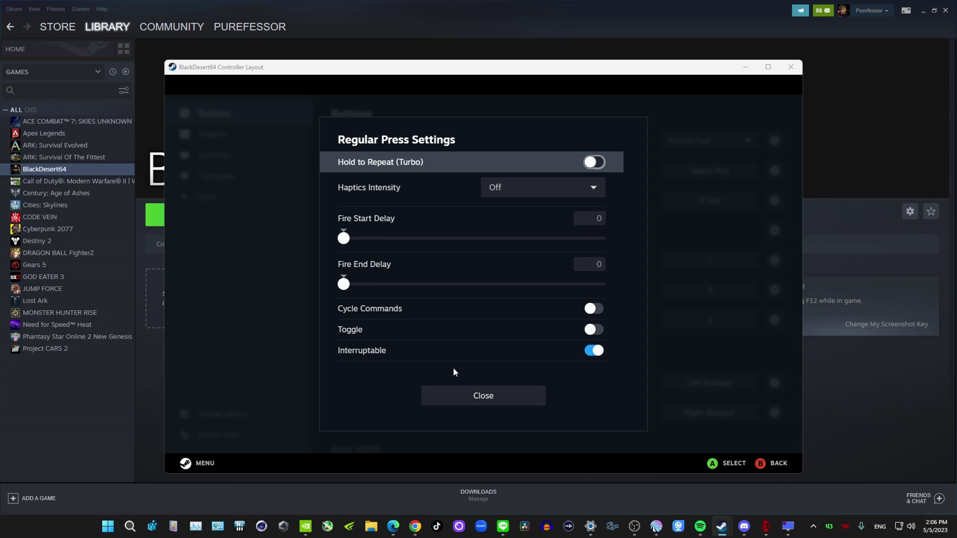
{"action": "left_click", "coordinate": [478, 396]}
{"action": "left_click", "coordinate": [776, 292]}
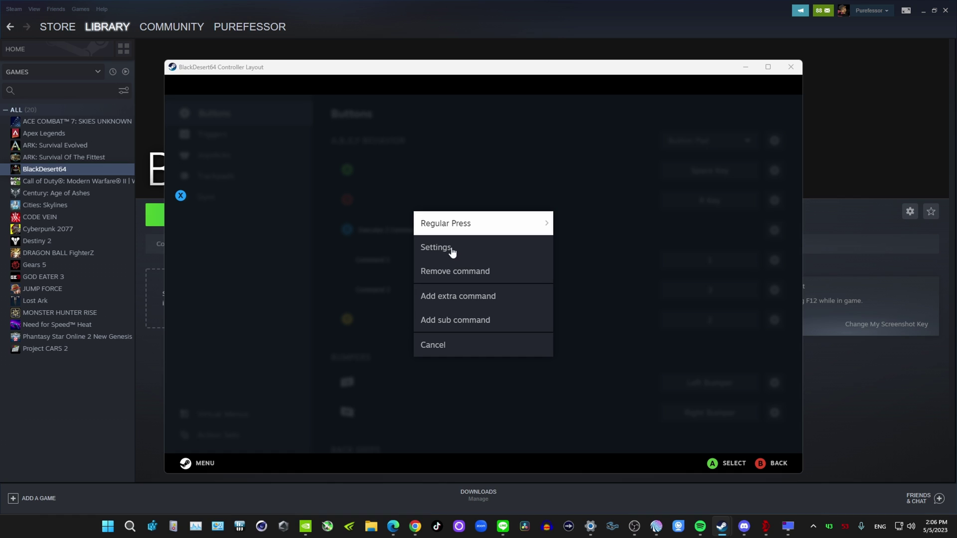
{"action": "left_click", "coordinate": [513, 225]}
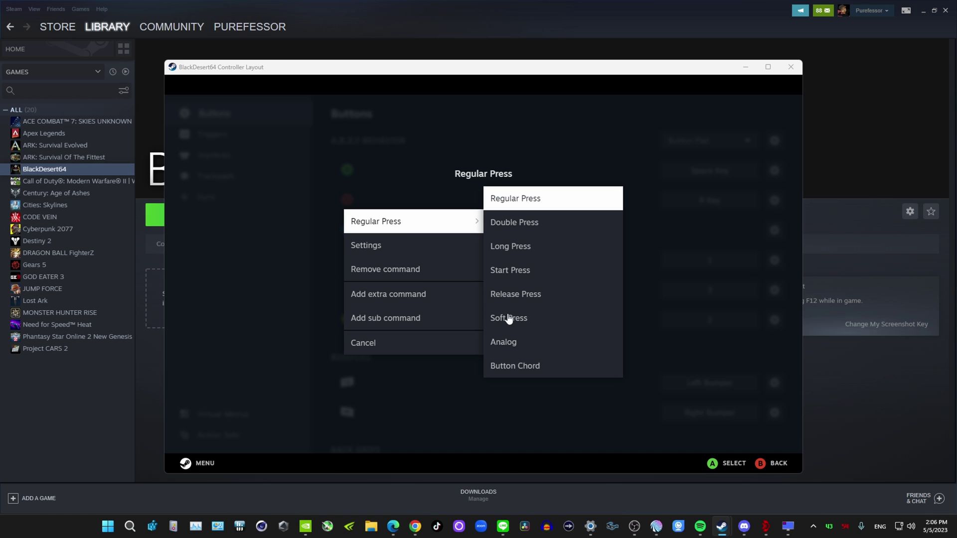
{"action": "left_click", "coordinate": [512, 246]}
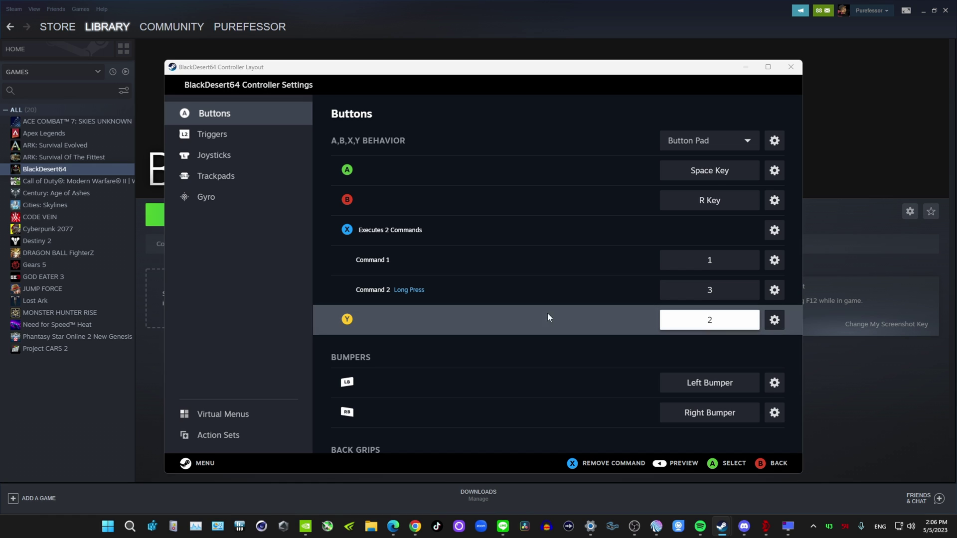
Add a second Y command on the 4 key, triggered by Long Press
{"action": "left_click", "coordinate": [774, 319]}
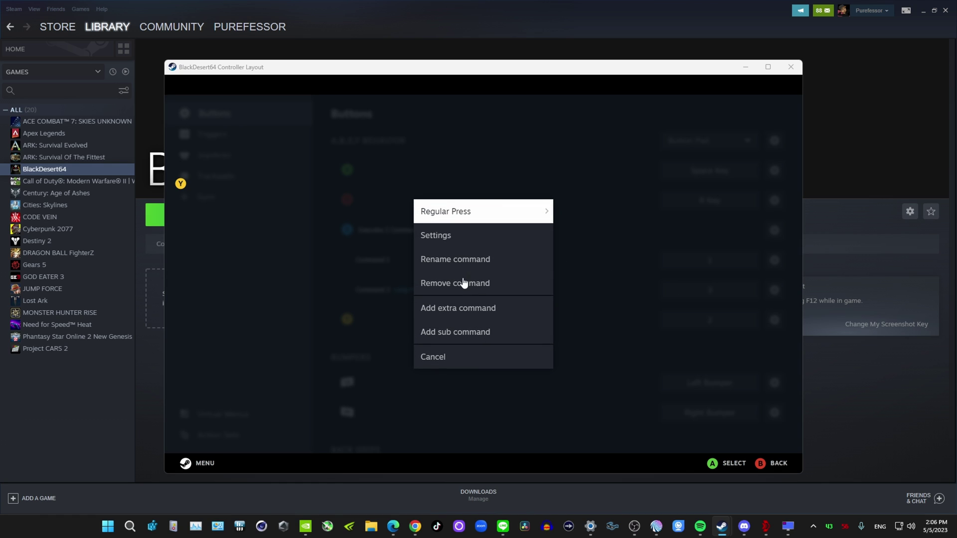
{"action": "left_click", "coordinate": [485, 313]}
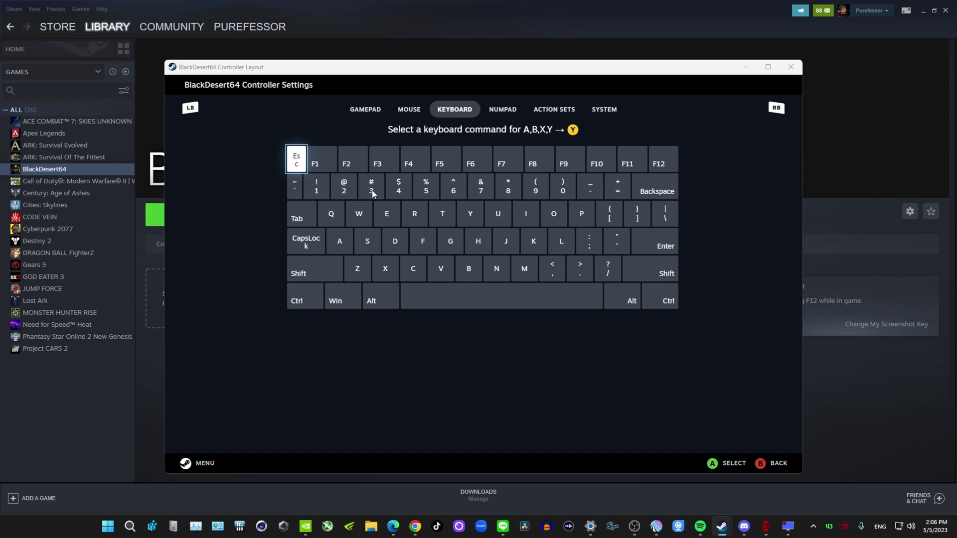
{"action": "left_click", "coordinate": [401, 188]}
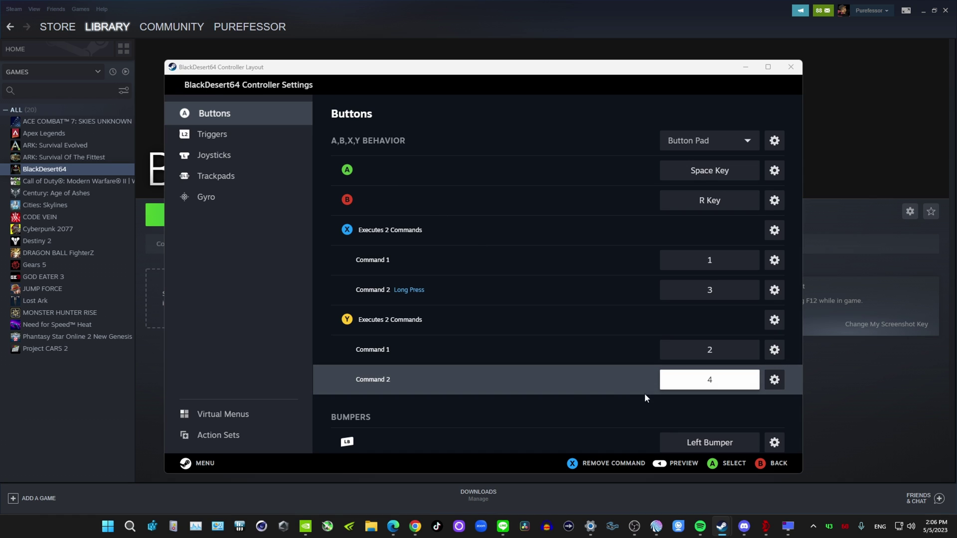
{"action": "left_click", "coordinate": [774, 380]}
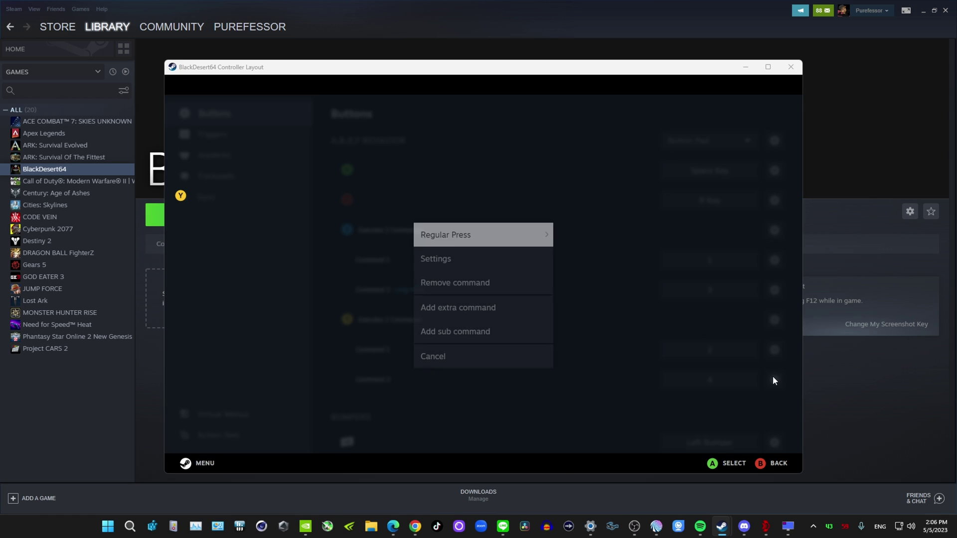
{"action": "left_click", "coordinate": [493, 225]}
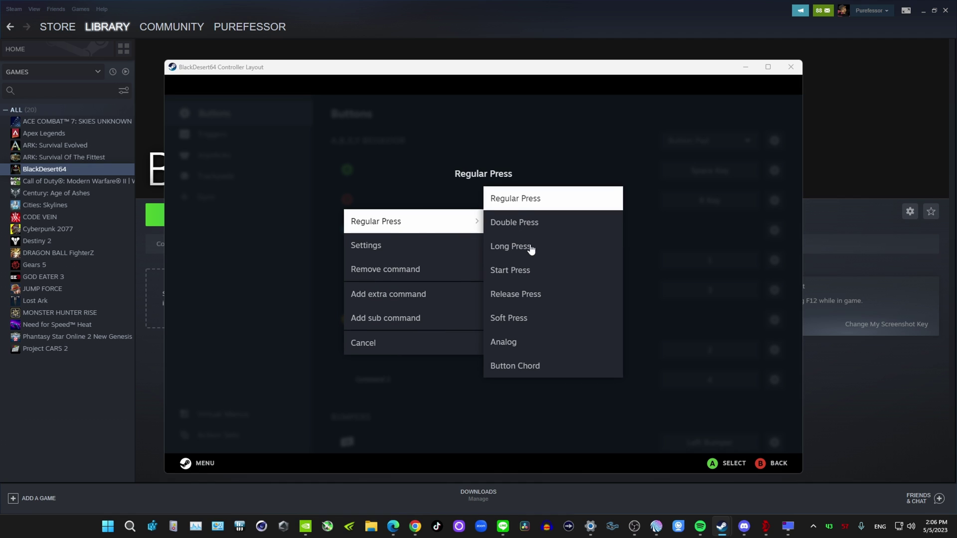
{"action": "left_click", "coordinate": [513, 249]}
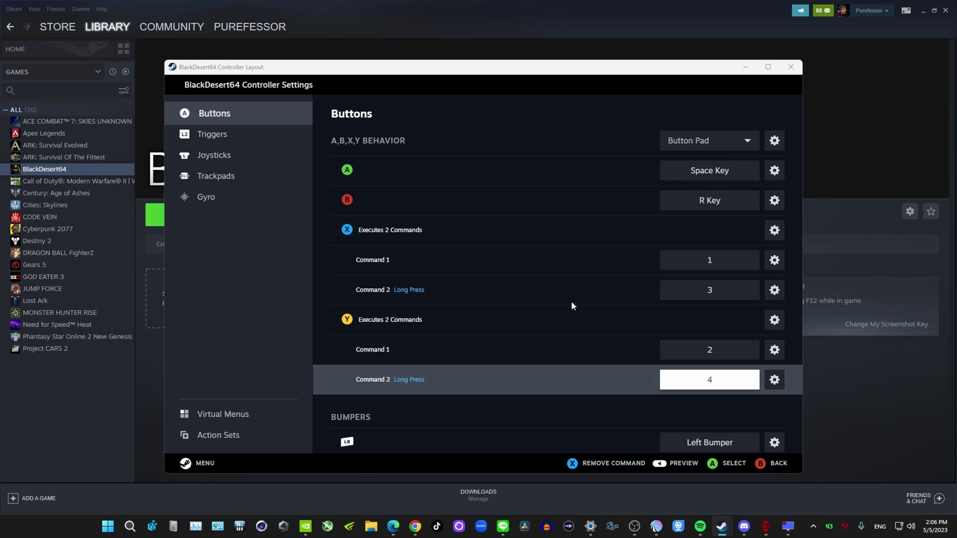
{"action": "left_click", "coordinate": [773, 380]}
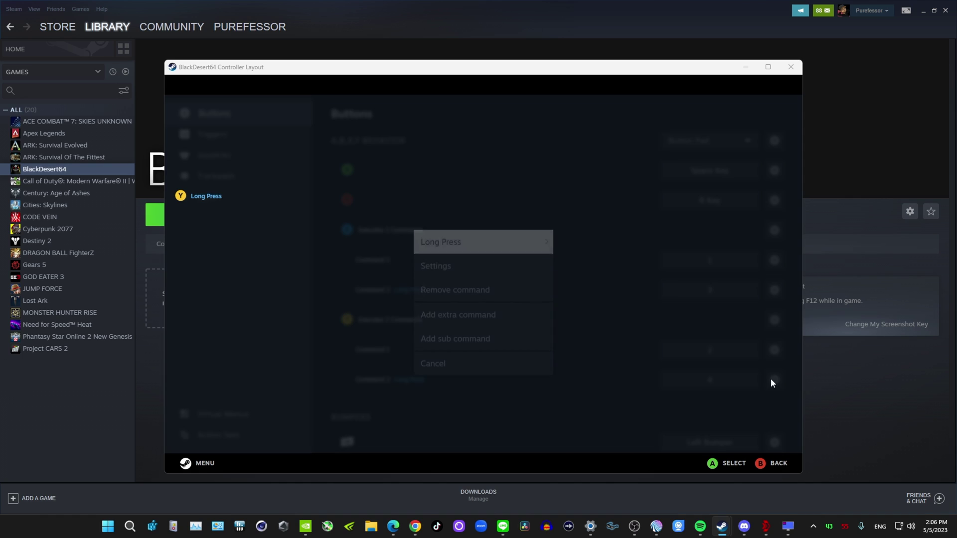
{"action": "left_click", "coordinate": [468, 230]}
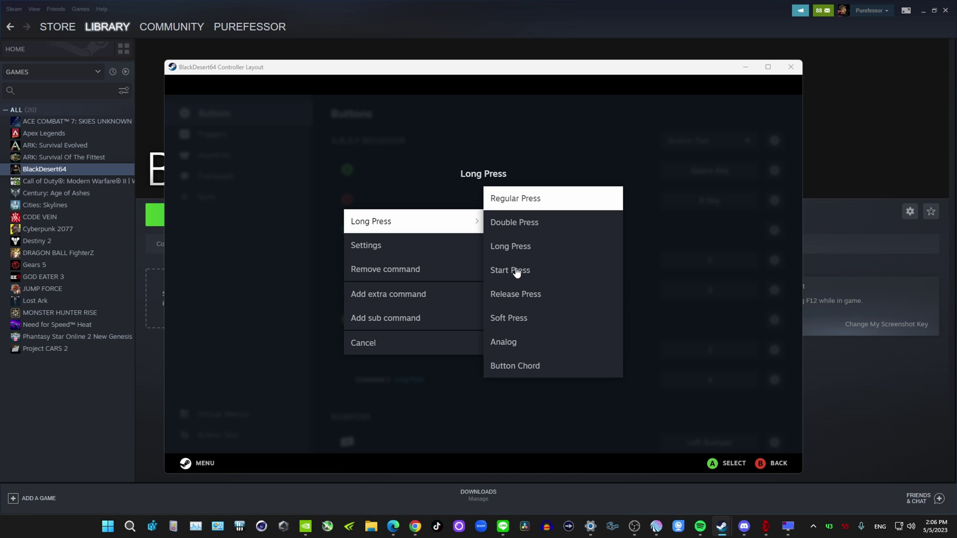
{"action": "left_click", "coordinate": [436, 383]}
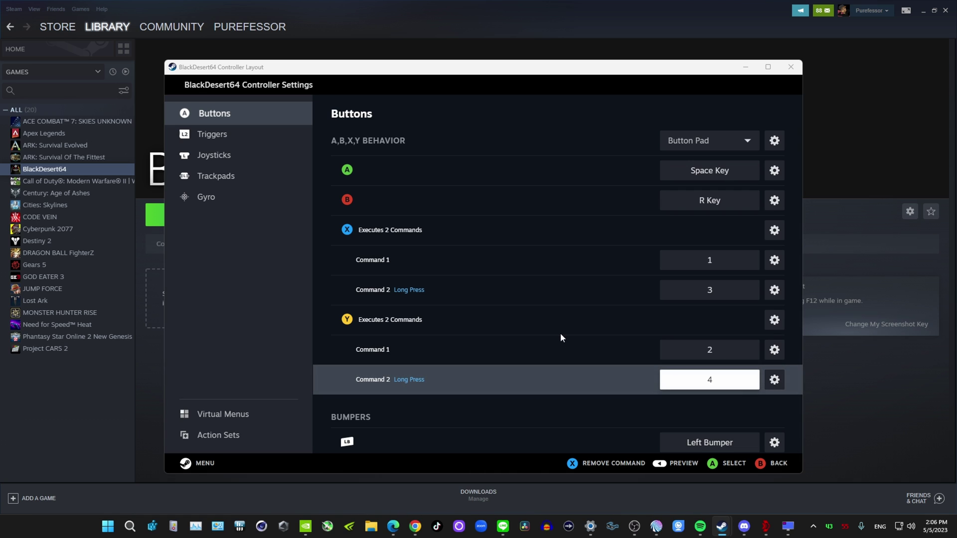
Bind the left bumper to the C key
{"action": "scroll", "coordinate": [549, 321], "scroll_direction": "down", "scroll_amount": 3}
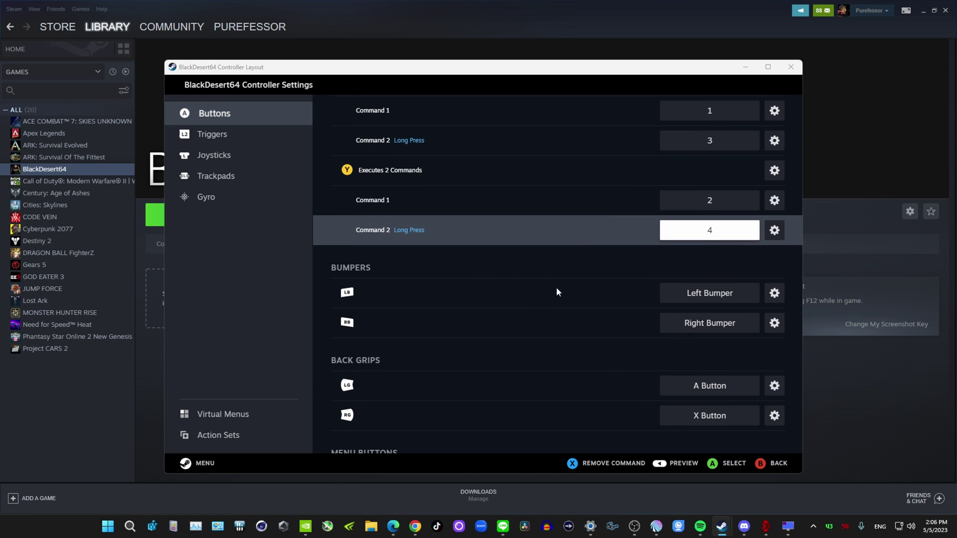
{"action": "scroll", "coordinate": [454, 294], "scroll_direction": "down", "scroll_amount": 3}
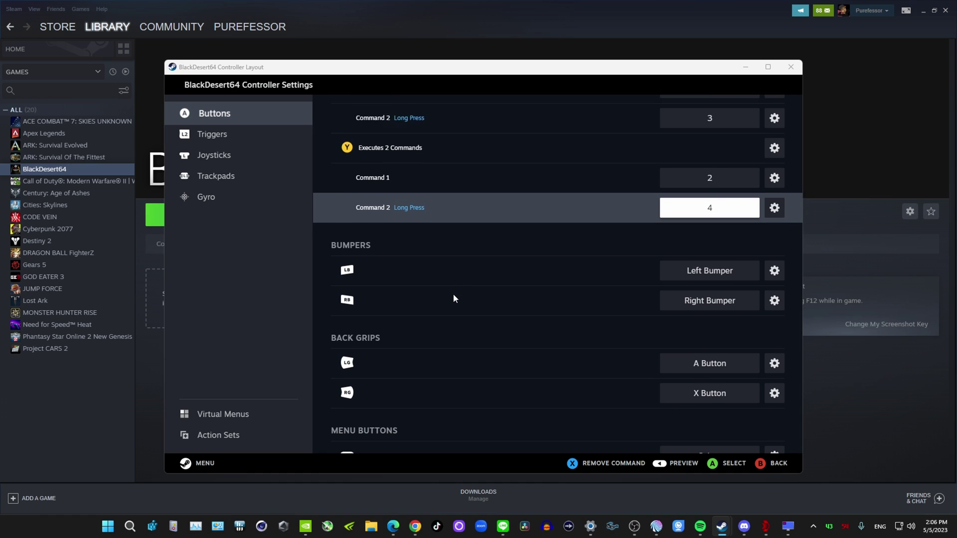
{"action": "scroll", "coordinate": [505, 283], "scroll_direction": "up", "scroll_amount": 5}
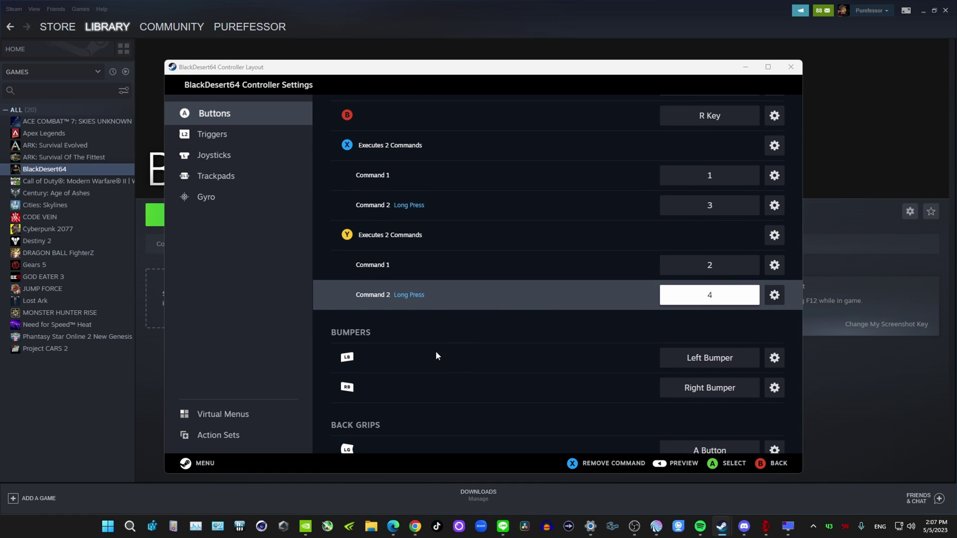
{"action": "scroll", "coordinate": [369, 307], "scroll_direction": "down", "scroll_amount": 1}
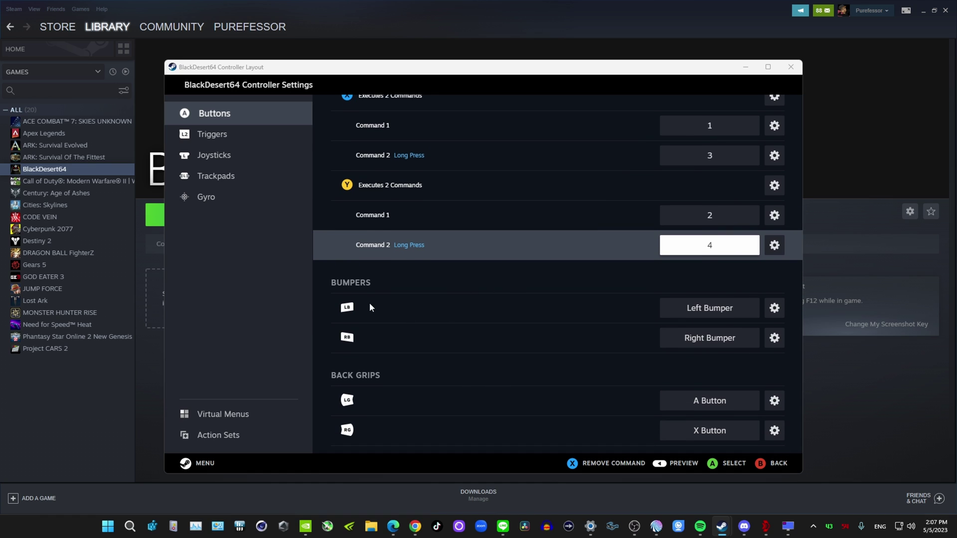
{"action": "left_click", "coordinate": [688, 312]}
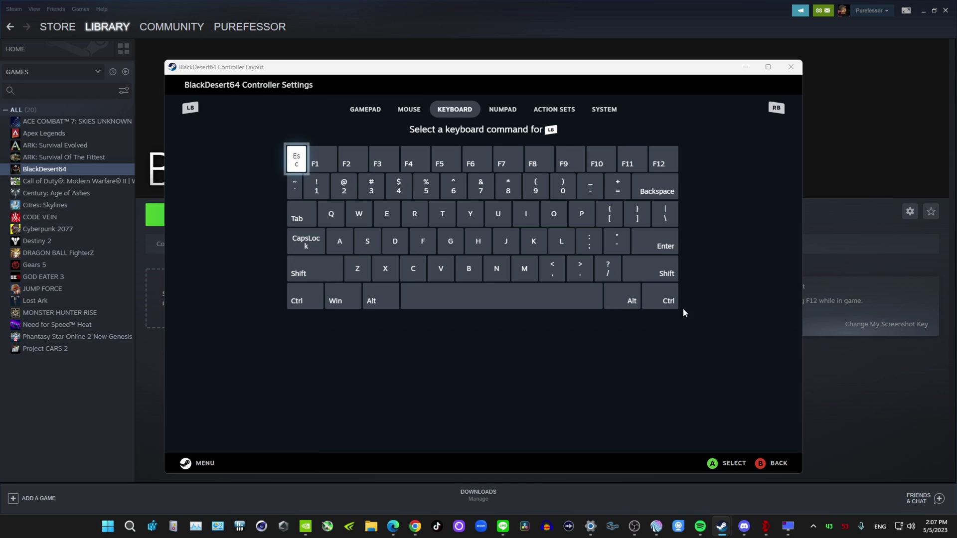
{"action": "left_click", "coordinate": [410, 274]}
Bind the right bumper to Right Mouse Click
{"action": "scroll", "coordinate": [597, 384], "scroll_direction": "down", "scroll_amount": 2}
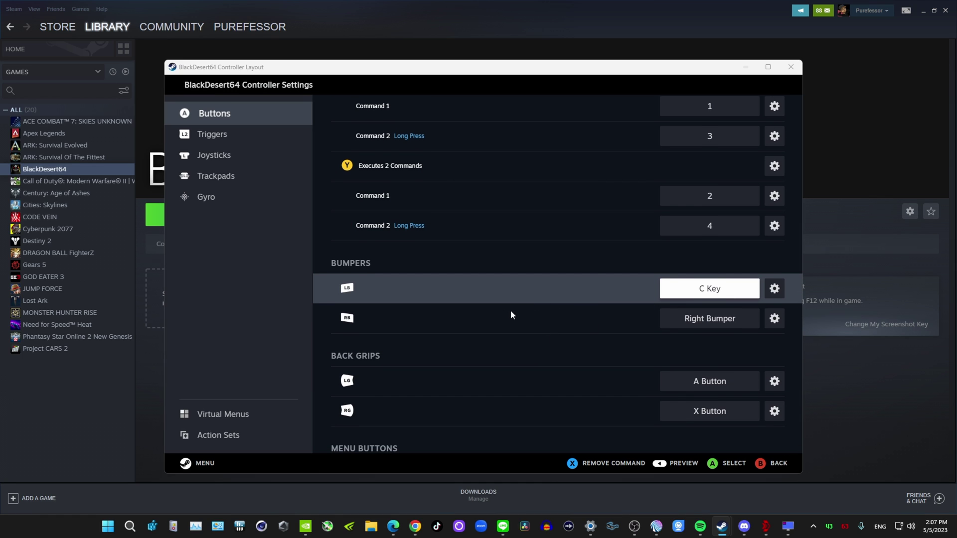
{"action": "left_click", "coordinate": [700, 322]}
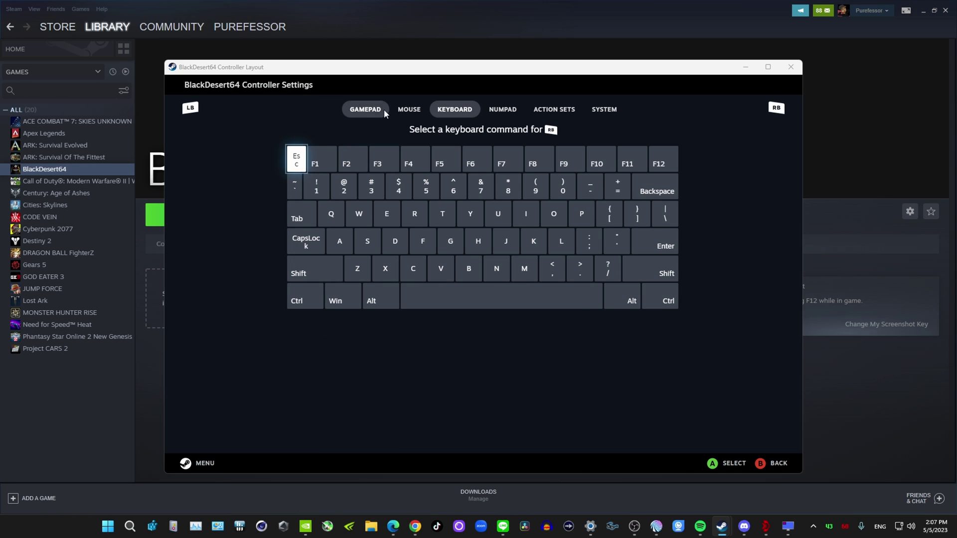
{"action": "left_click", "coordinate": [410, 109]}
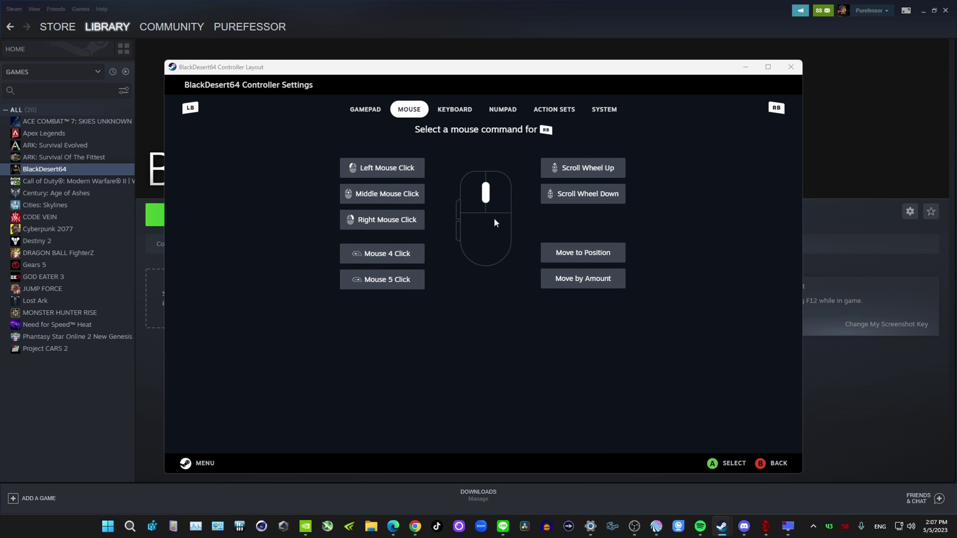
{"action": "left_click", "coordinate": [376, 221]}
{"action": "scroll", "coordinate": [543, 334], "scroll_direction": "down", "scroll_amount": 3}
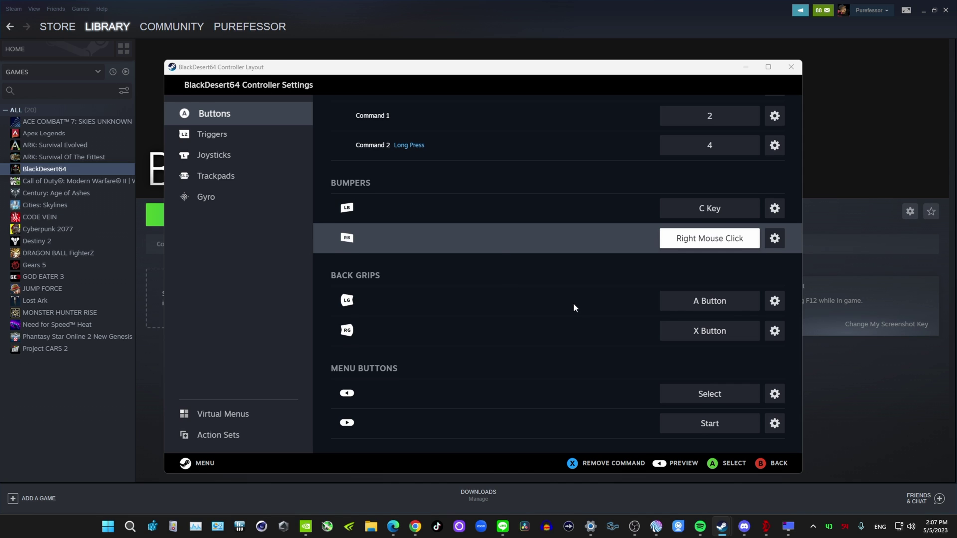
Bind the left back grip to the Q key and the right back grip to E
{"action": "left_click", "coordinate": [708, 300]}
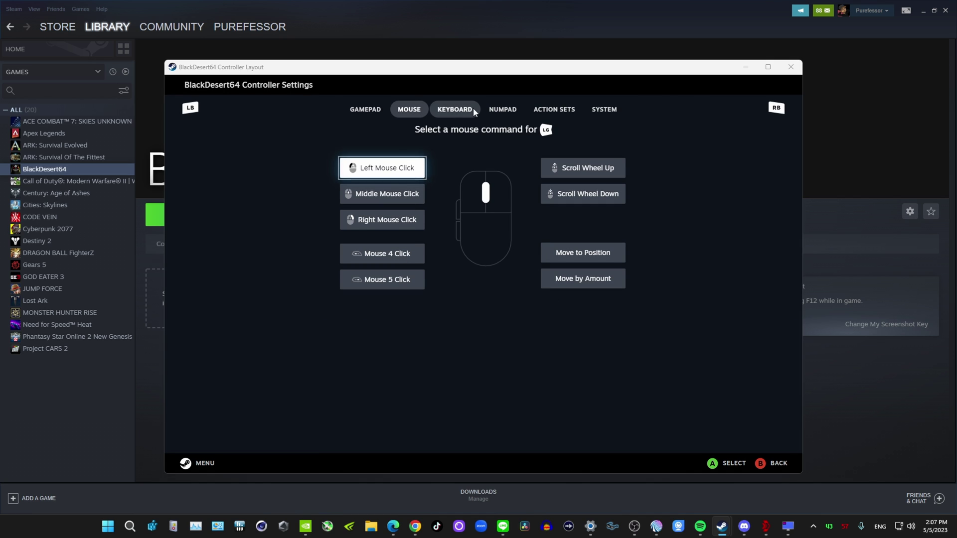
{"action": "left_click", "coordinate": [455, 109]}
{"action": "left_click", "coordinate": [332, 214]}
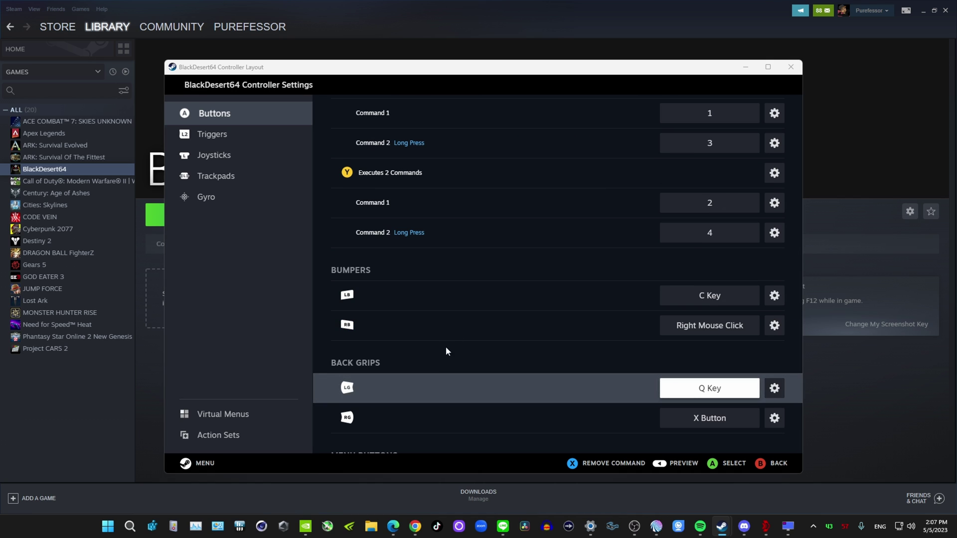
{"action": "scroll", "coordinate": [648, 399], "scroll_direction": "down", "scroll_amount": 1}
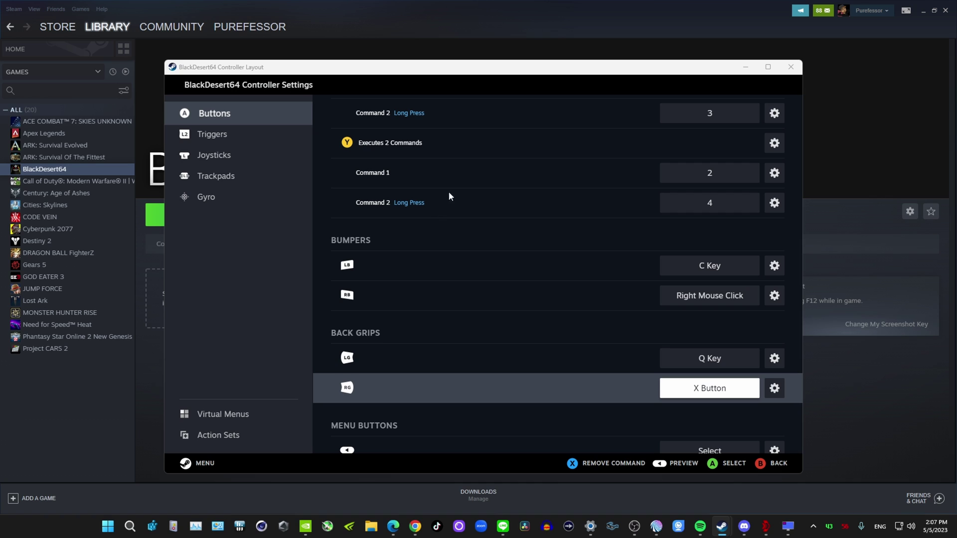
{"action": "left_click", "coordinate": [724, 392]}
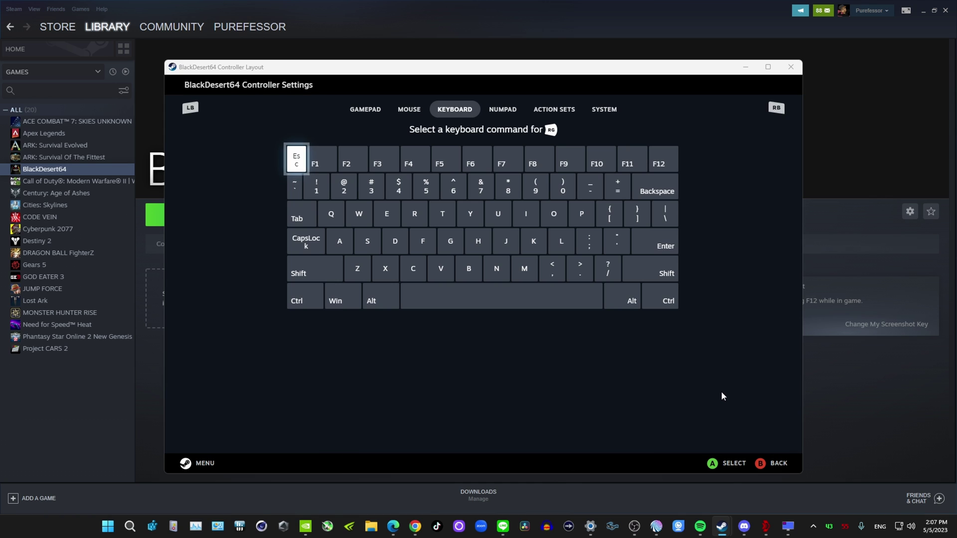
{"action": "left_click", "coordinate": [387, 214]}
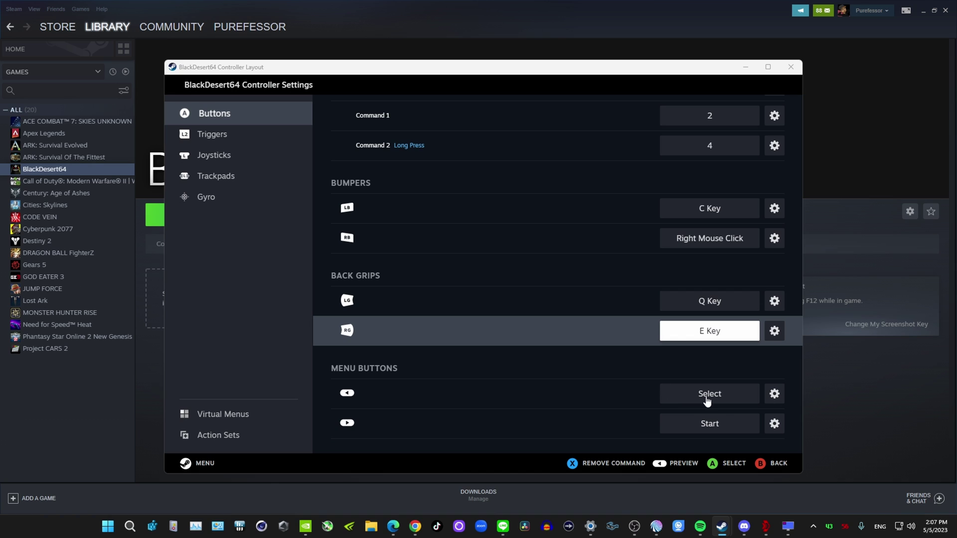
Bind the Select button to Control Key and the Start button to Escape Key
{"action": "left_click", "coordinate": [704, 394]}
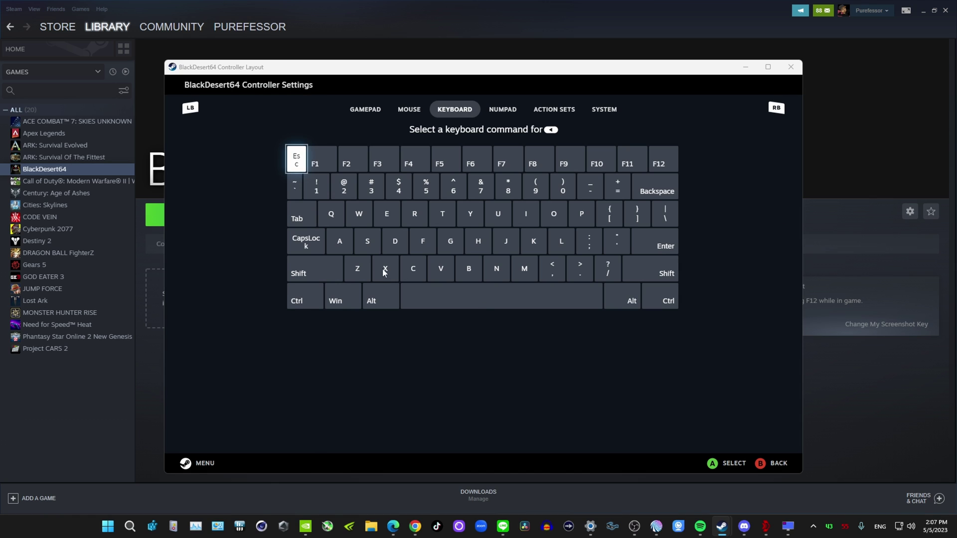
{"action": "left_click", "coordinate": [303, 298]}
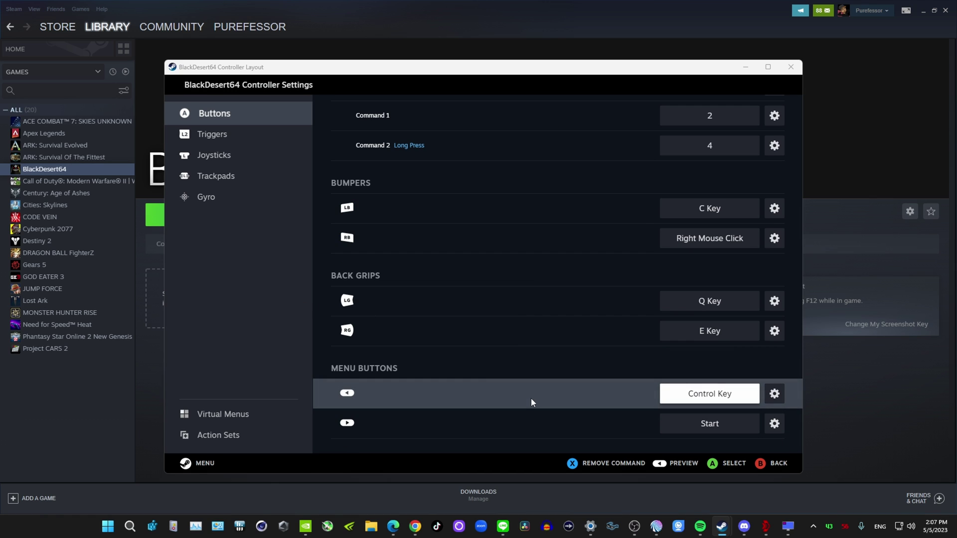
{"action": "left_click", "coordinate": [716, 430]}
{"action": "left_click", "coordinate": [297, 160]}
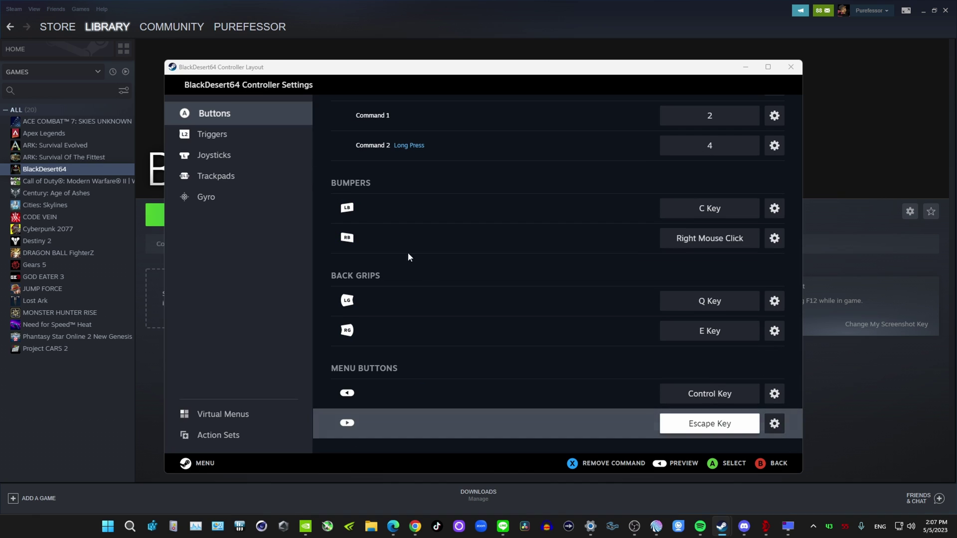
Add Scroll Wheel Up as a second command on Select, after Control Key
{"action": "left_click", "coordinate": [774, 394]}
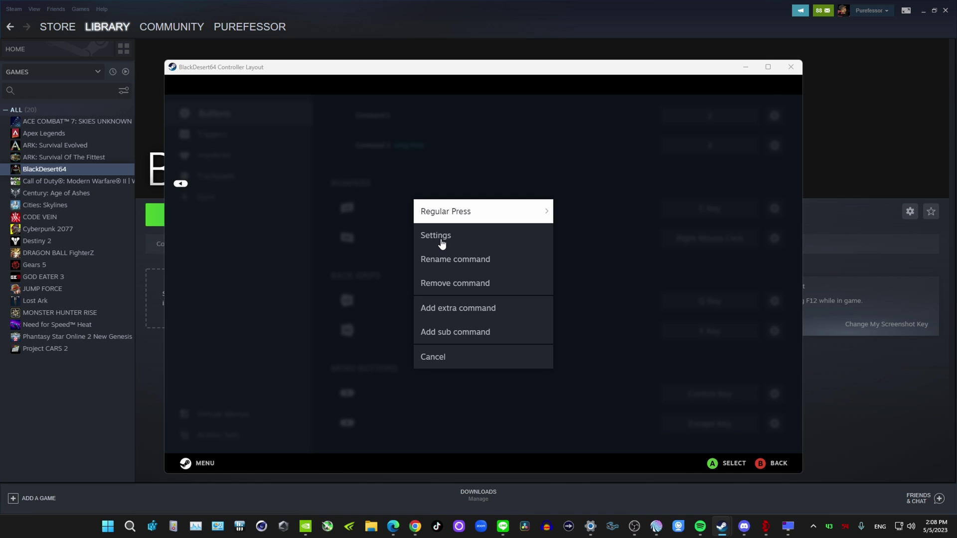
{"action": "left_click", "coordinate": [465, 308]}
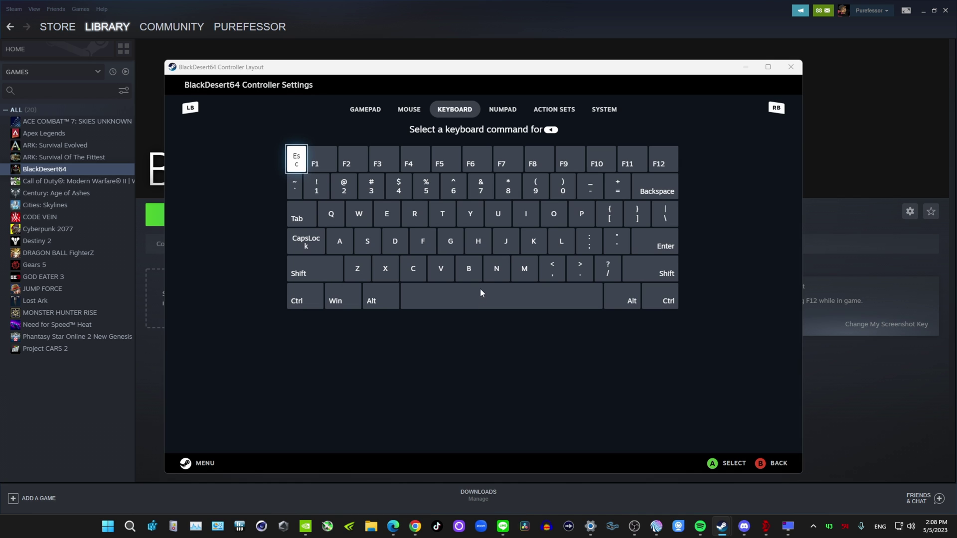
{"action": "left_click", "coordinate": [406, 110]}
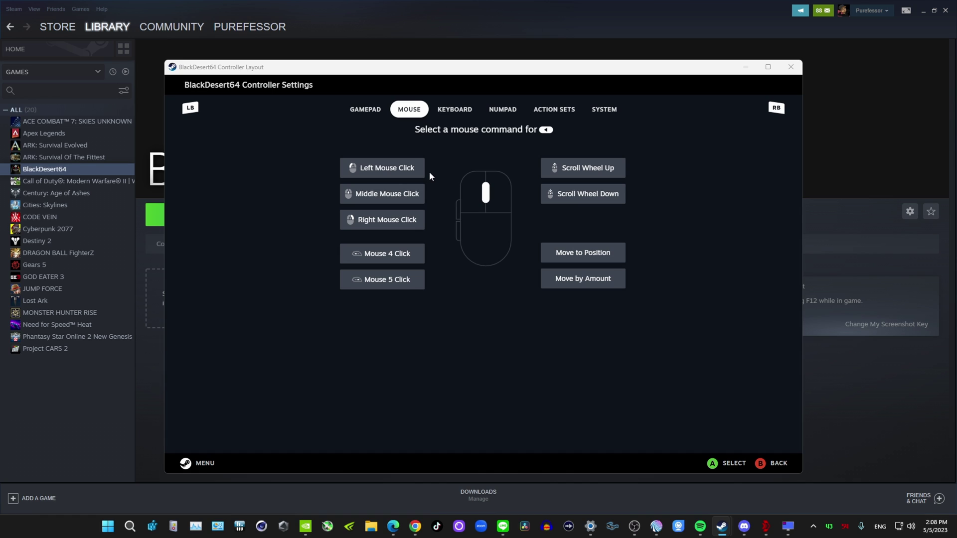
{"action": "left_click", "coordinate": [587, 170]}
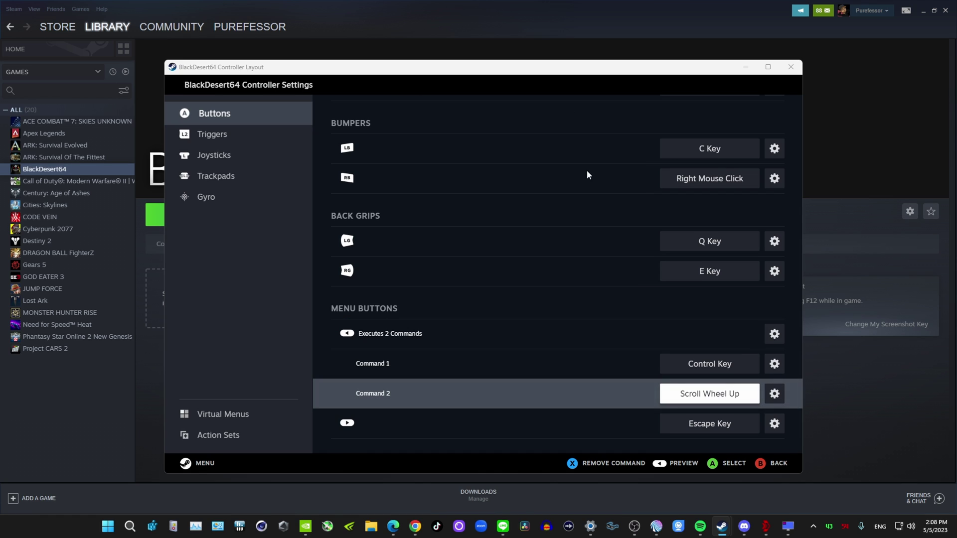
{"action": "left_click", "coordinate": [775, 394]}
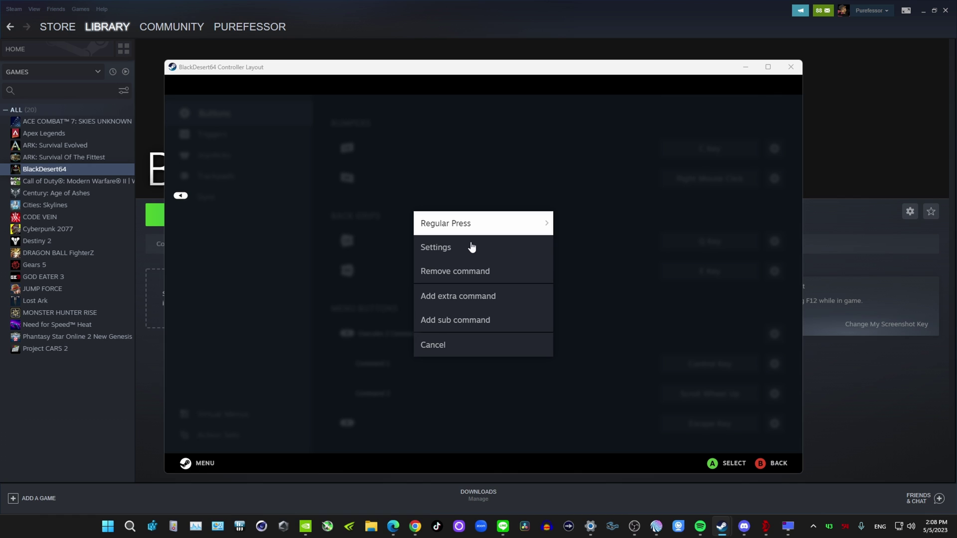
Turn on Hold to Repeat (Turbo) for Select's Scroll Wheel Up command, keeping Scroll Wheel Up
{"action": "left_click", "coordinate": [436, 248]}
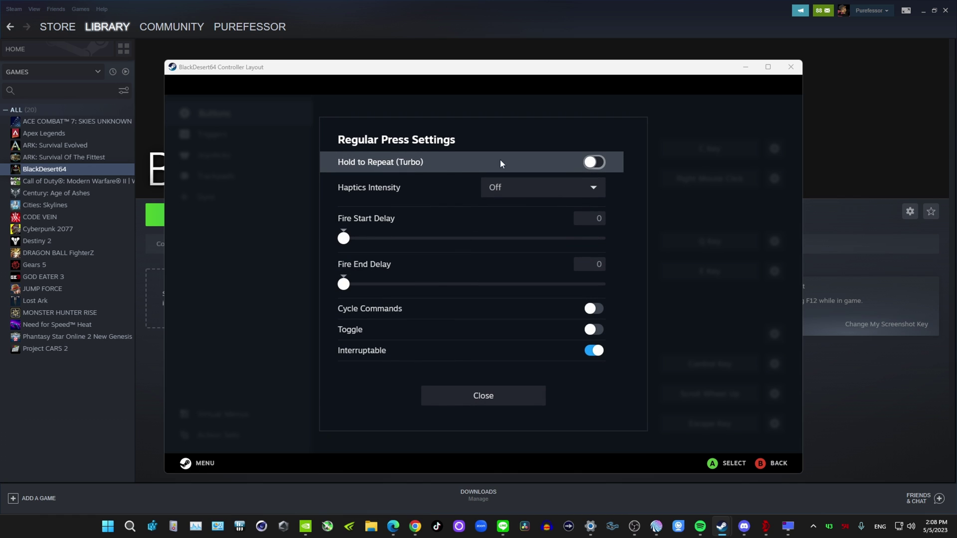
{"action": "left_click", "coordinate": [594, 163]}
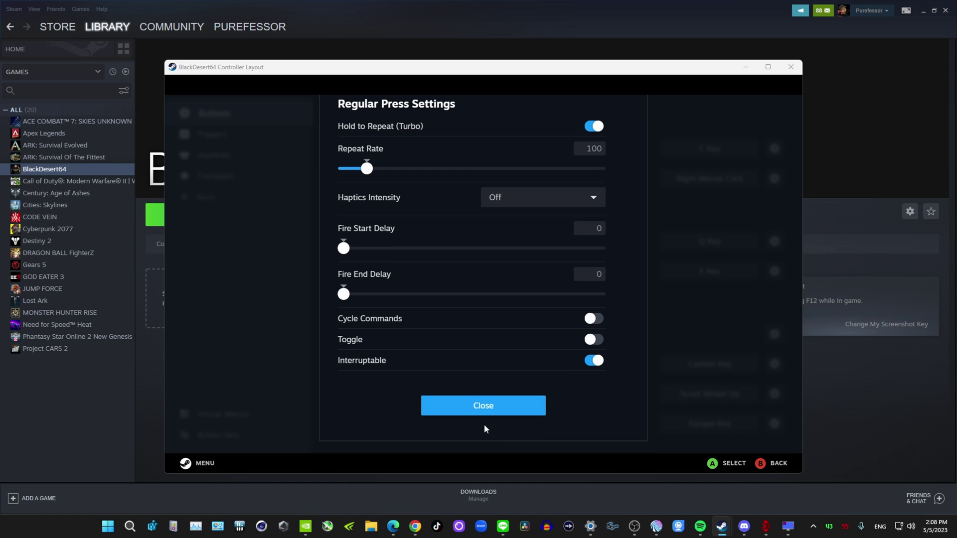
{"action": "left_click", "coordinate": [474, 404]}
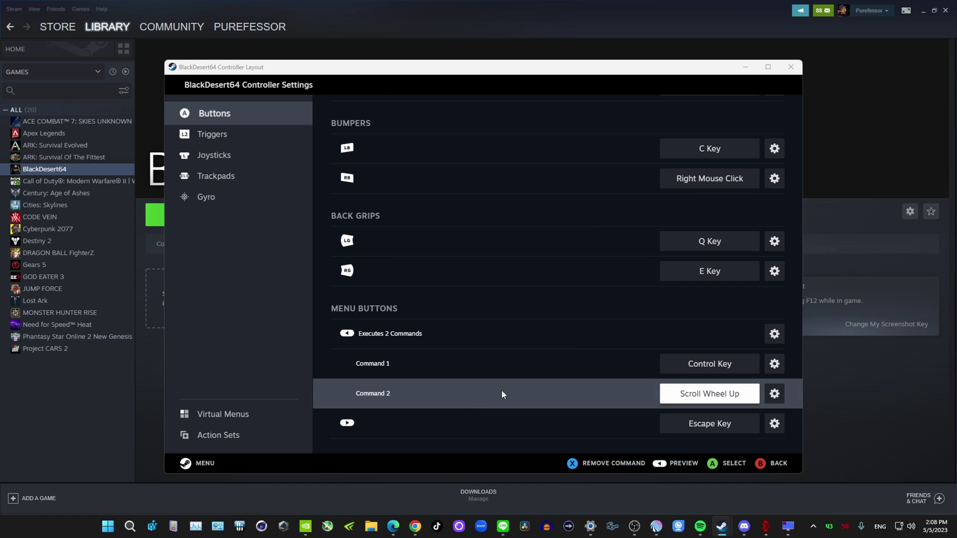
{"action": "left_click", "coordinate": [728, 394]}
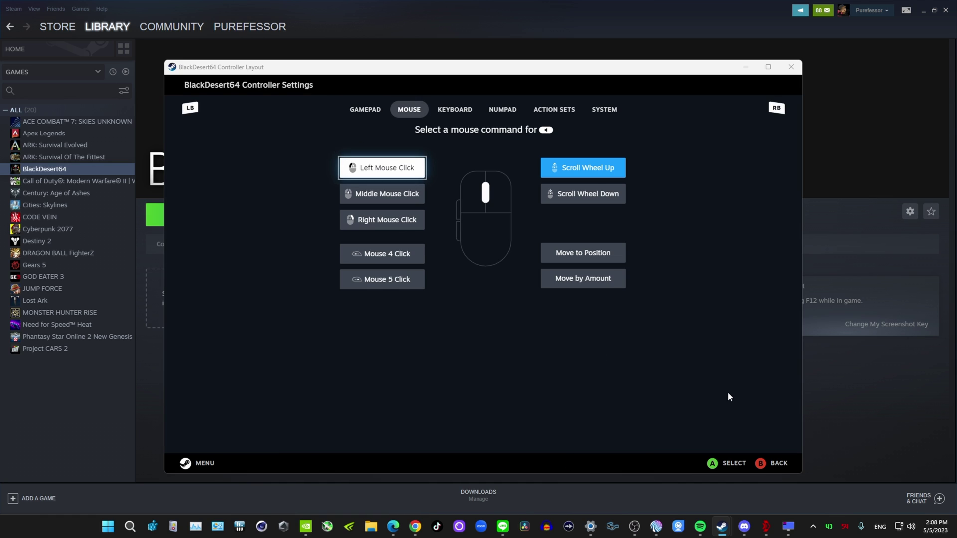
{"action": "left_click", "coordinate": [762, 468]}
Set Select's Scroll Wheel Up command to activate on Long Press
{"action": "left_click", "coordinate": [774, 393]}
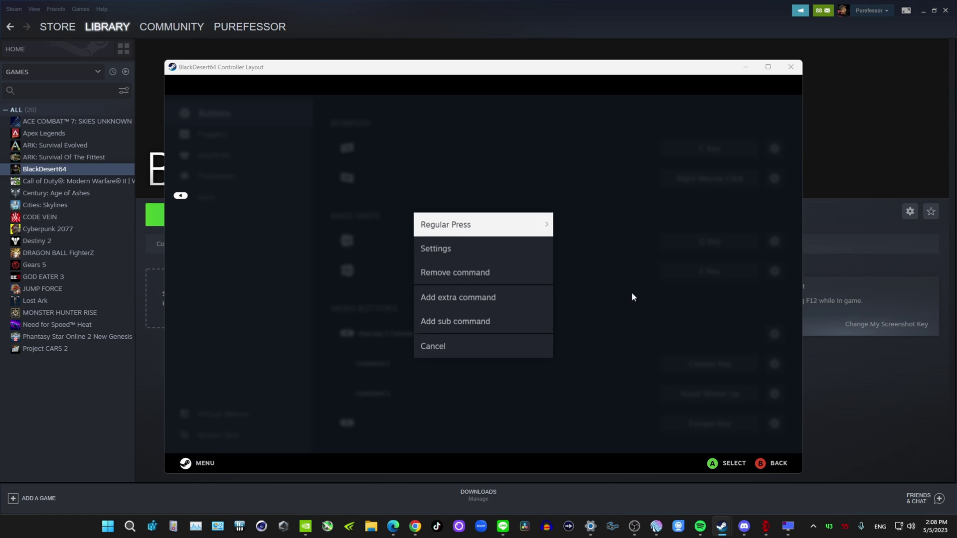
{"action": "left_click", "coordinate": [481, 231]}
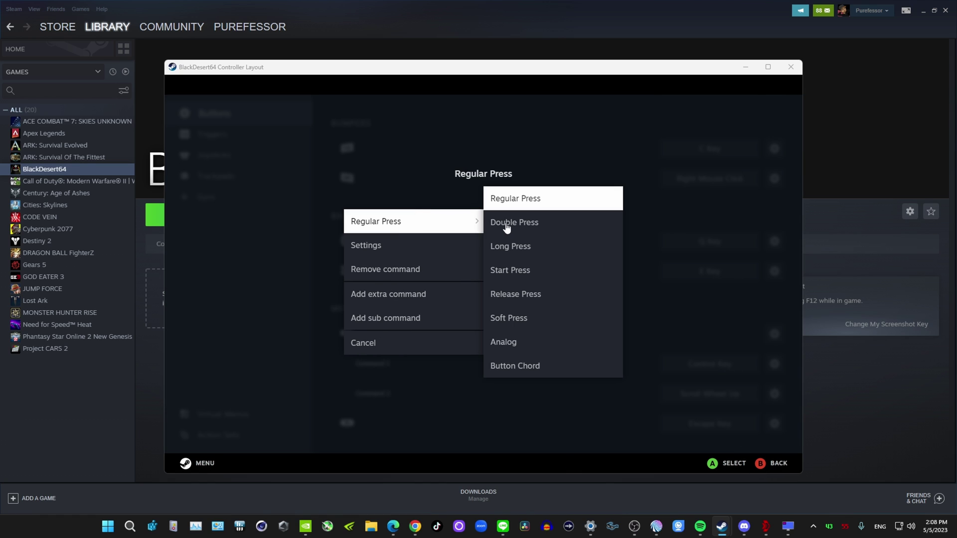
{"action": "left_click", "coordinate": [514, 249]}
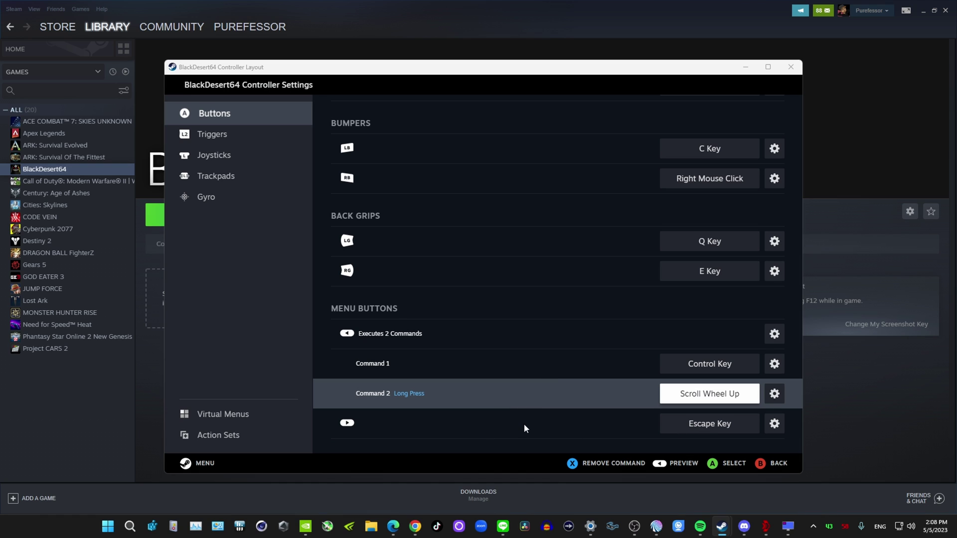
{"action": "left_click", "coordinate": [775, 425]}
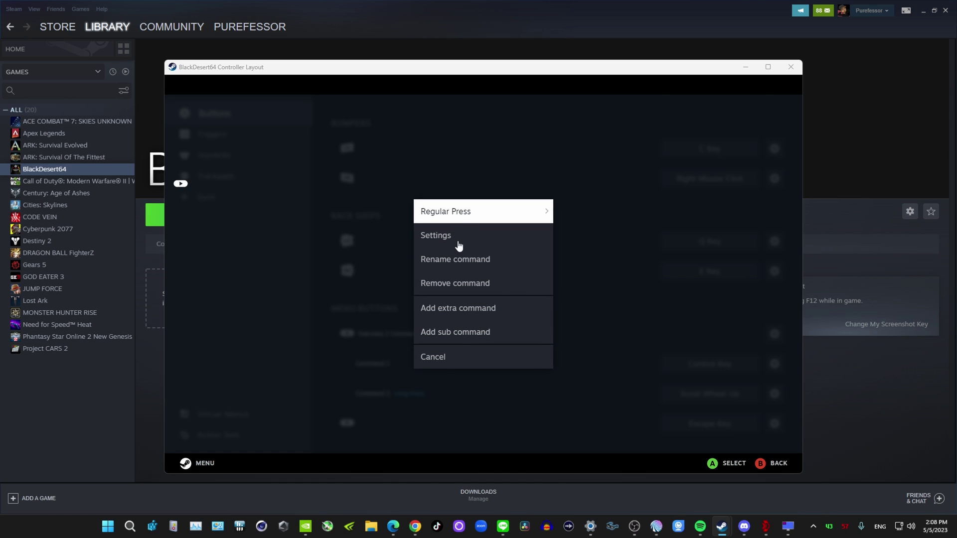
Add Scroll Wheel Down to Start as a second command that fires on Long Press
{"action": "left_click", "coordinate": [463, 312]}
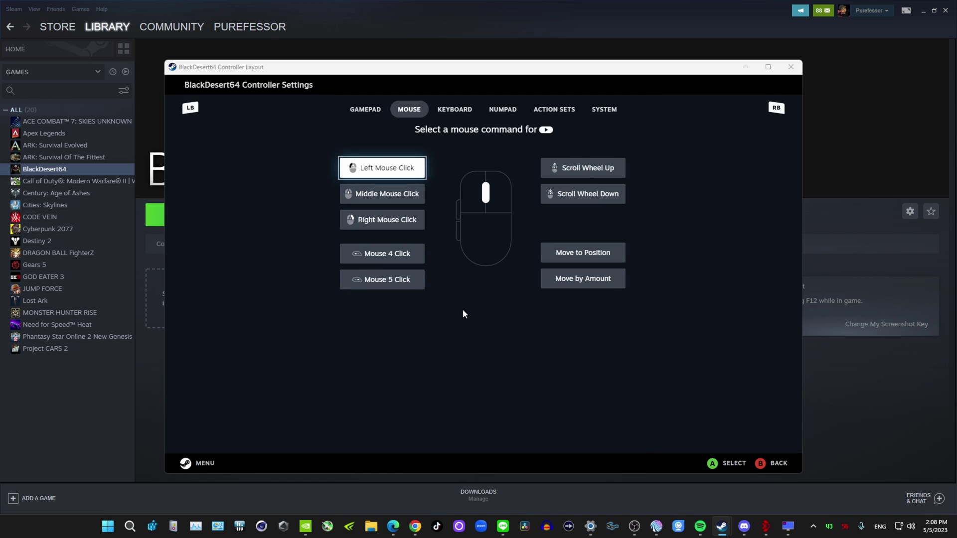
{"action": "left_click", "coordinate": [573, 196]}
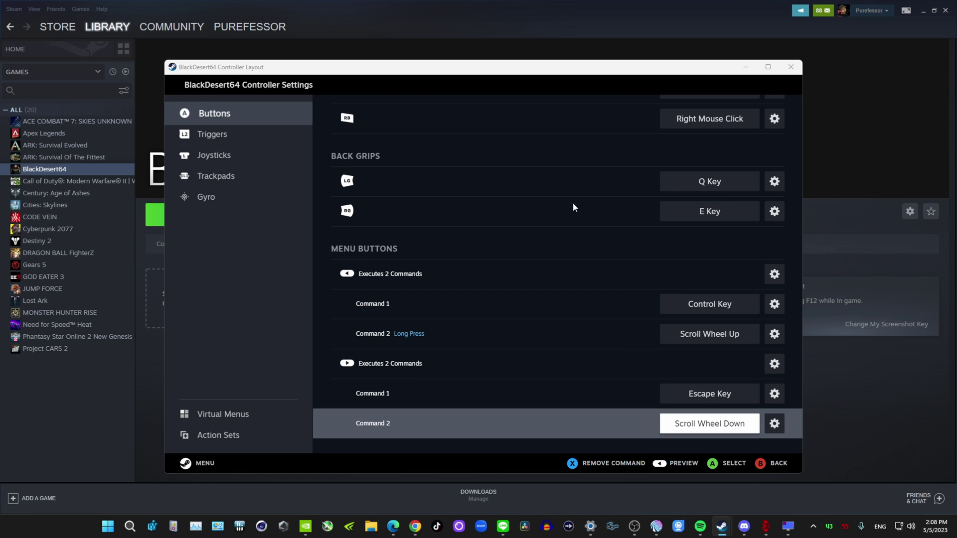
{"action": "left_click", "coordinate": [730, 424]}
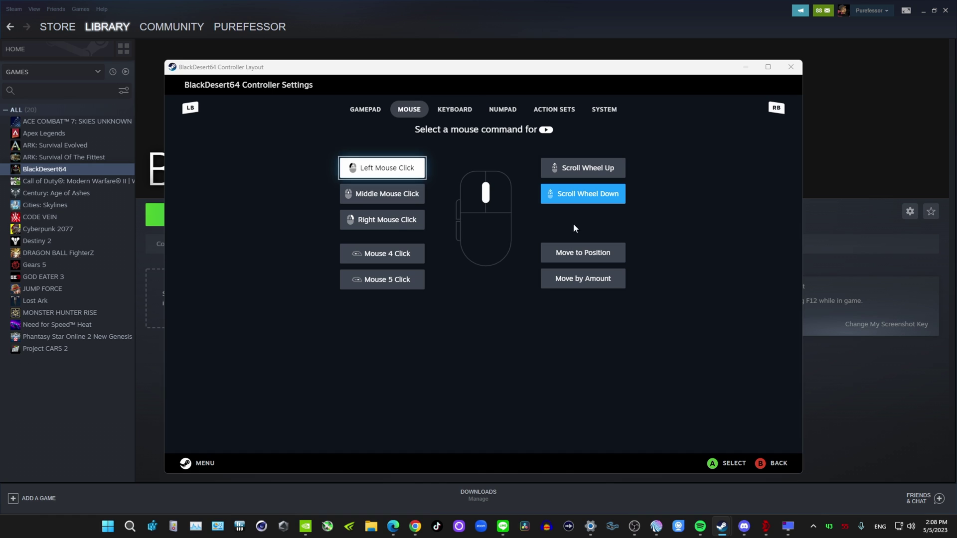
{"action": "left_click", "coordinate": [761, 464]}
{"action": "left_click", "coordinate": [775, 423]}
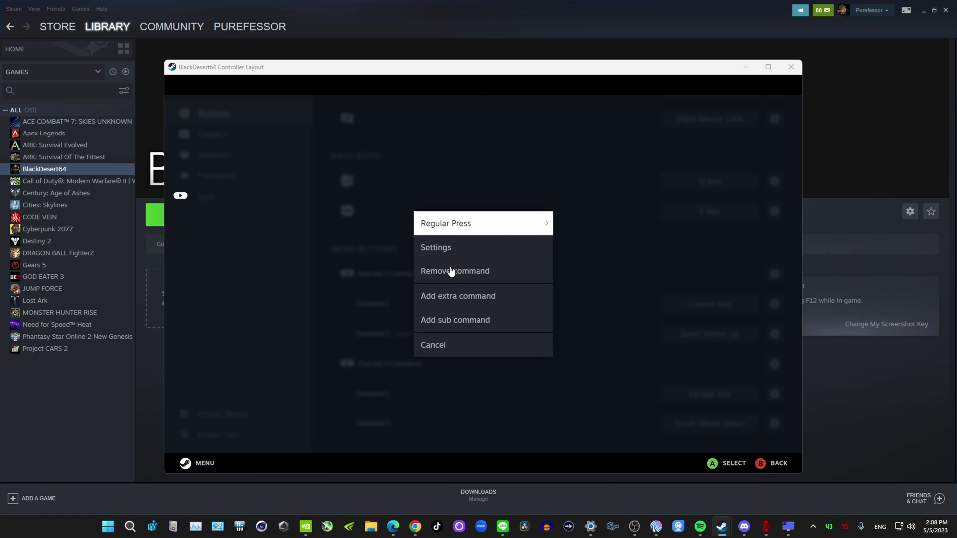
{"action": "left_click", "coordinate": [475, 228]}
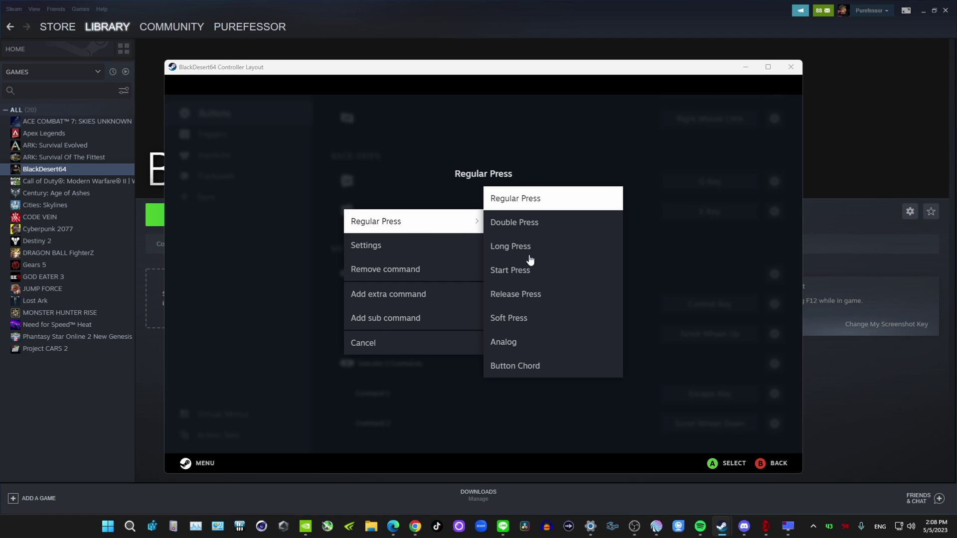
{"action": "left_click", "coordinate": [512, 247]}
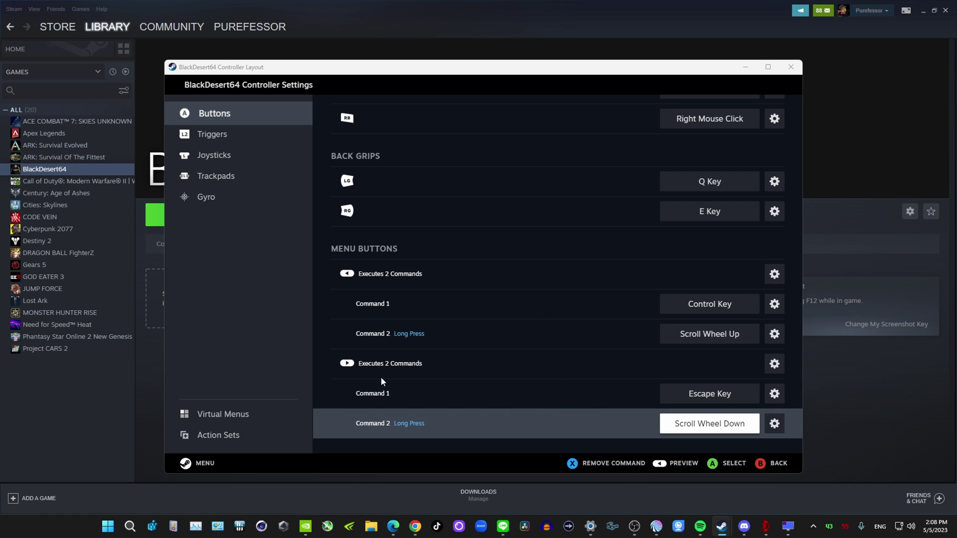
Map Right Trigger Full Pull and Soft Pull both to Left Mouse Click
{"action": "left_click", "coordinate": [221, 136]}
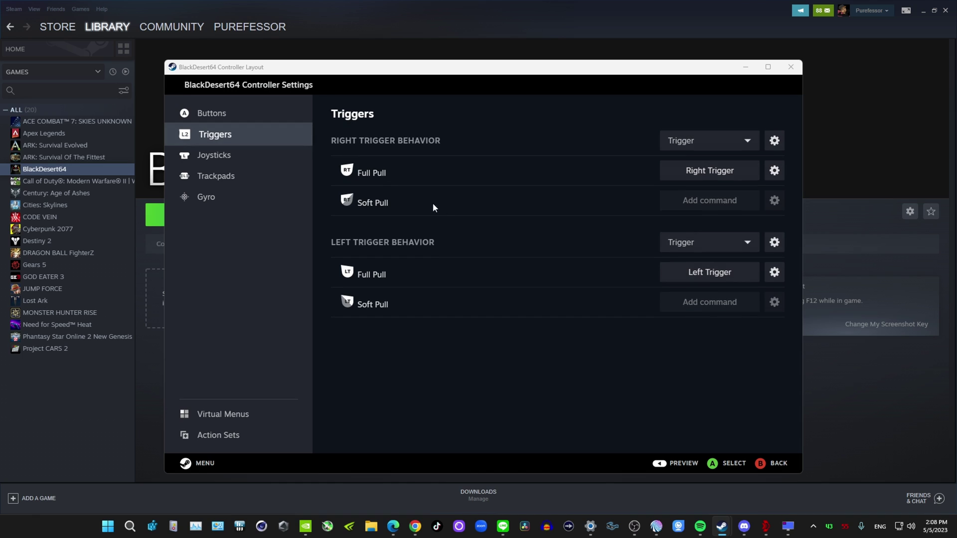
{"action": "left_click", "coordinate": [710, 172]}
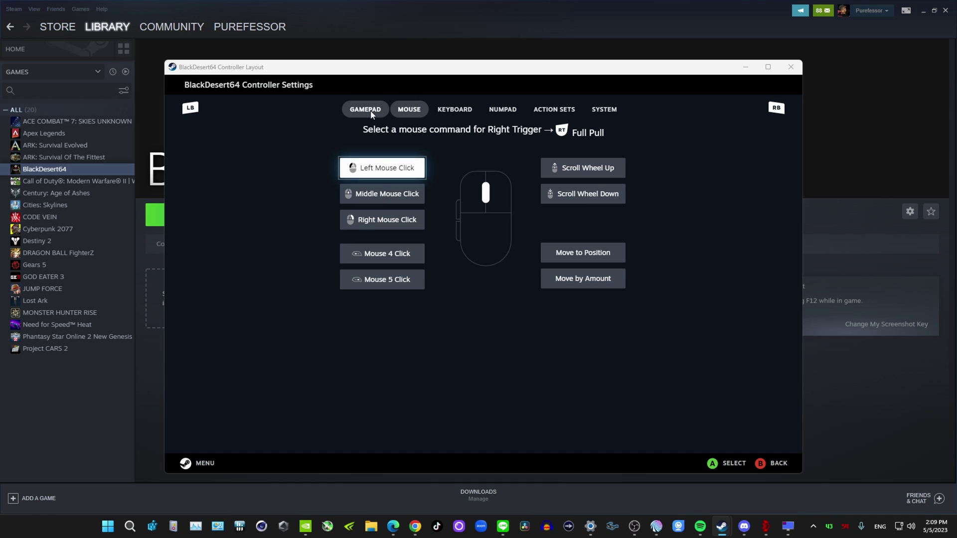
{"action": "left_click", "coordinate": [392, 168]}
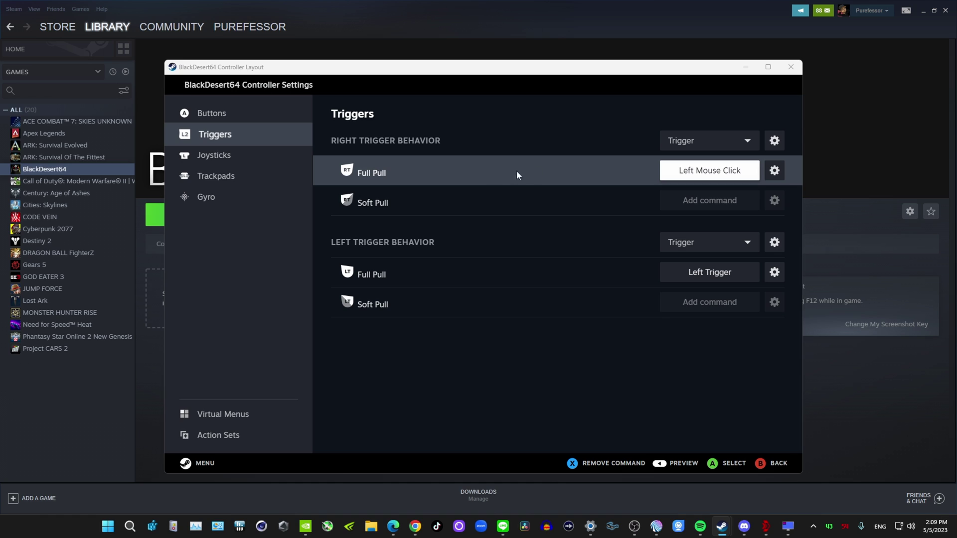
{"action": "left_click", "coordinate": [738, 205]}
{"action": "left_click", "coordinate": [394, 168]}
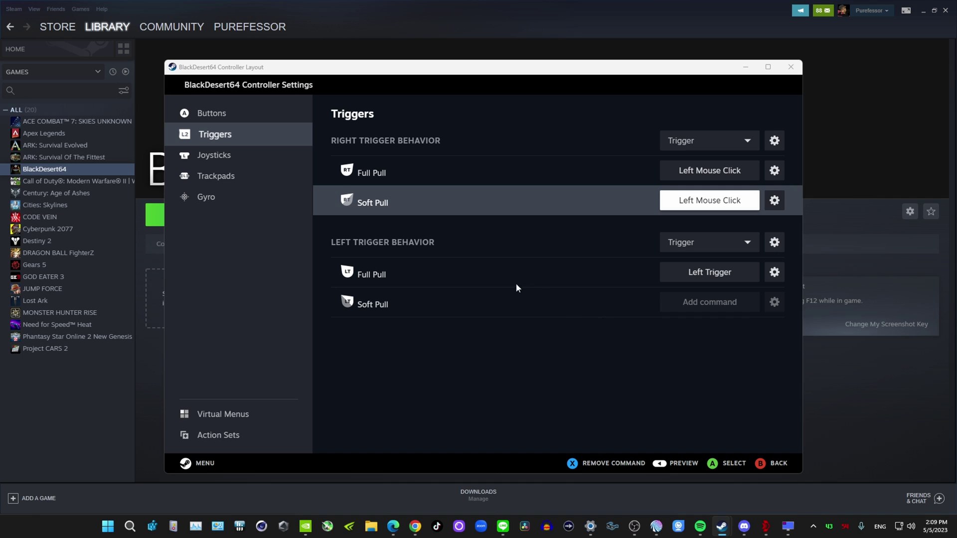
{"action": "left_click", "coordinate": [688, 276]}
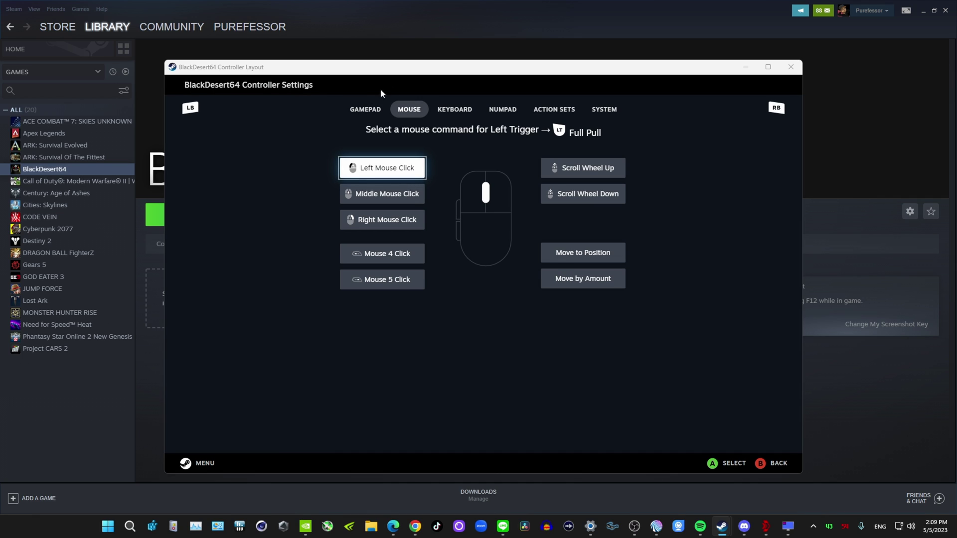
Bind Left Trigger Full Pull to the 5 key
{"action": "left_click", "coordinate": [447, 107]}
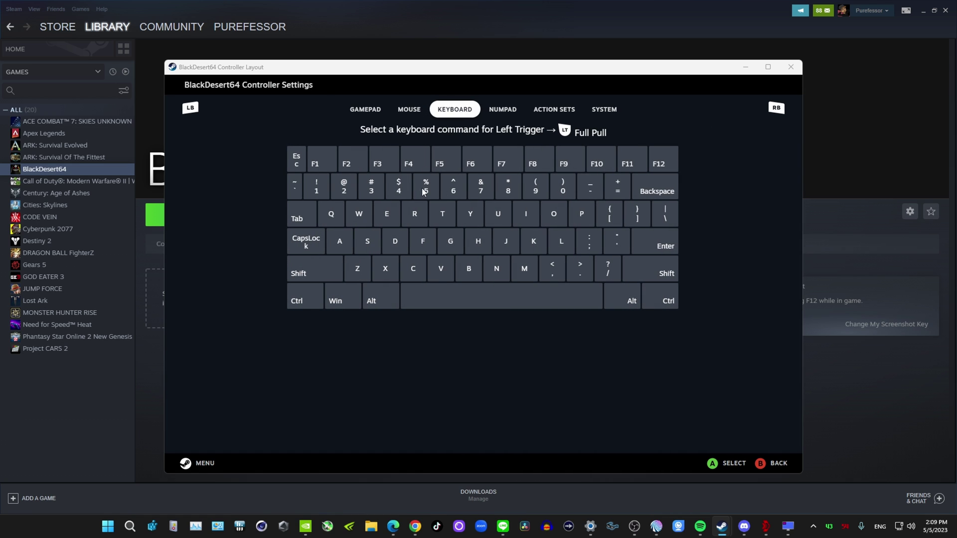
{"action": "key", "text": "Tab"}
{"action": "left_click", "coordinate": [440, 110]}
{"action": "left_click", "coordinate": [426, 188]}
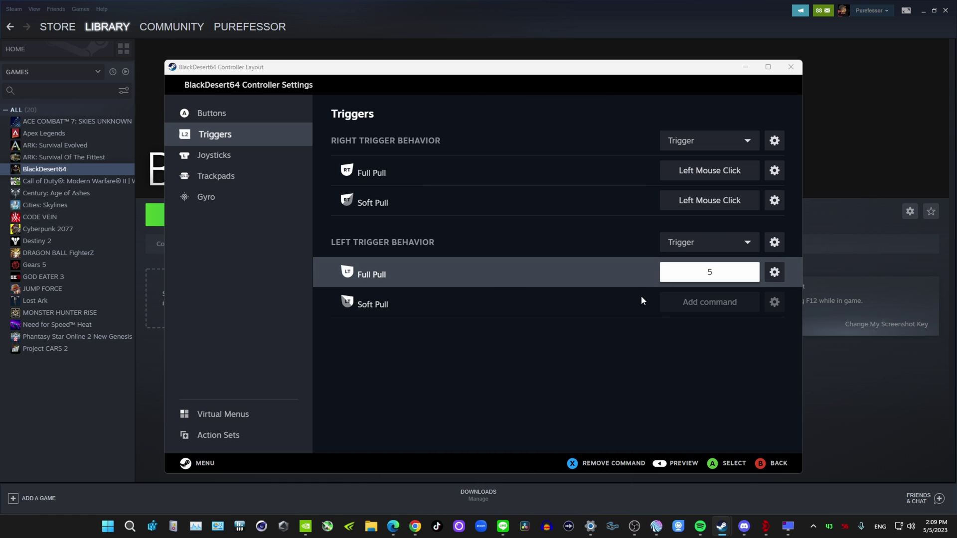
Enable Hold to Repeat (Turbo) on Left Trigger Full Pull's 5 key command
{"action": "left_click", "coordinate": [775, 273]}
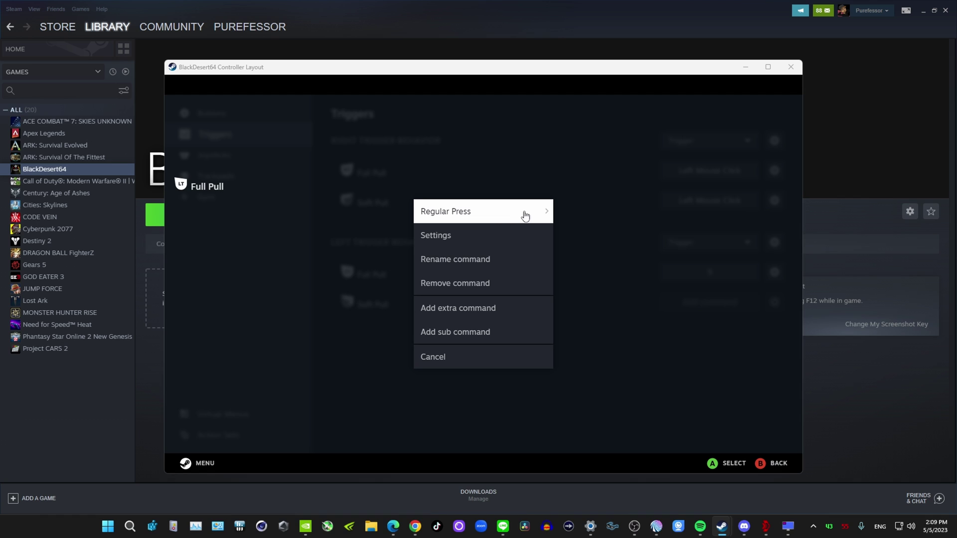
{"action": "left_click", "coordinate": [470, 241]}
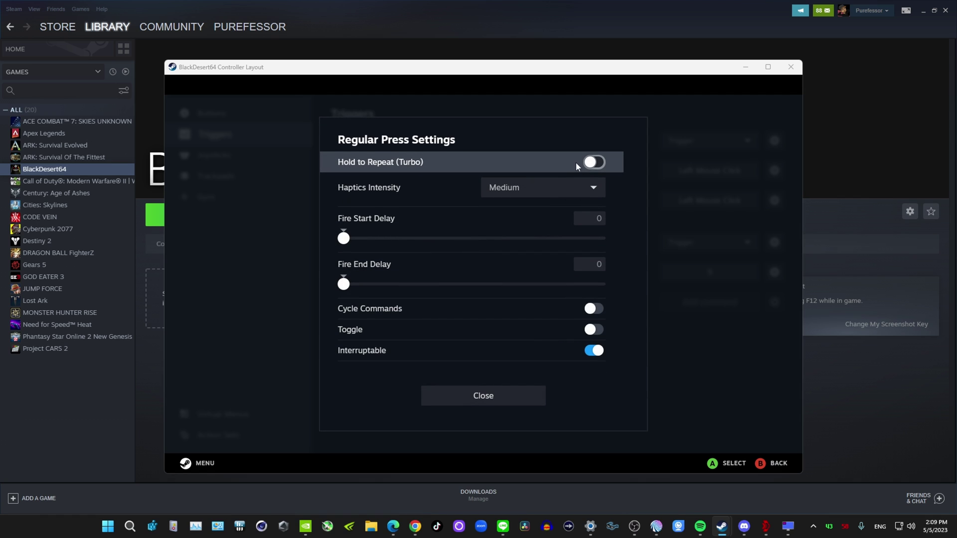
{"action": "left_click", "coordinate": [593, 155]}
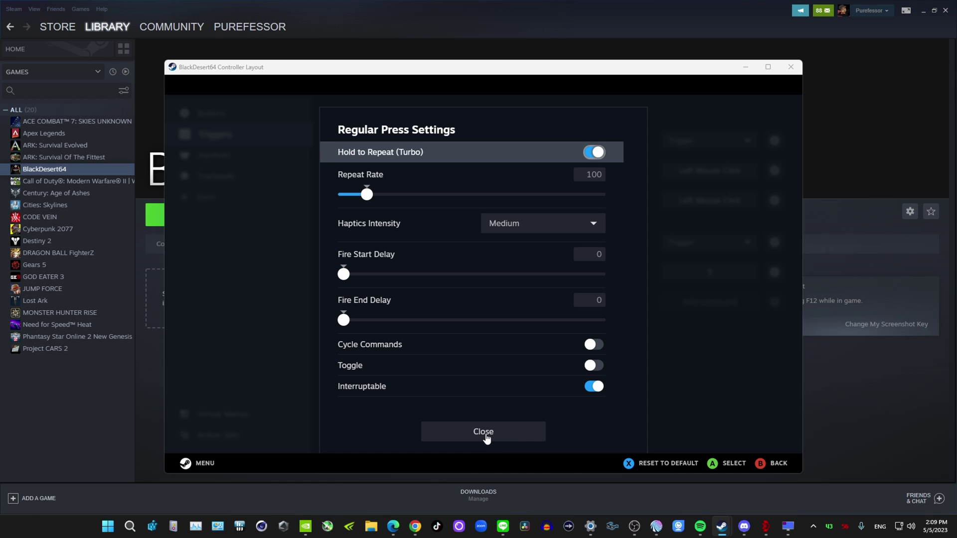
{"action": "scroll", "coordinate": [486, 438], "scroll_direction": "down", "scroll_amount": 1}
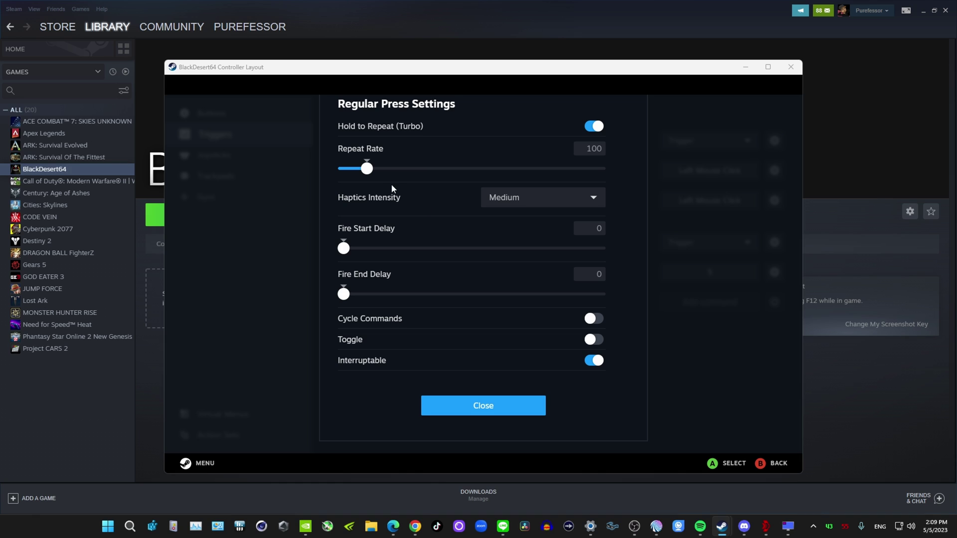
{"action": "left_click", "coordinate": [477, 408]}
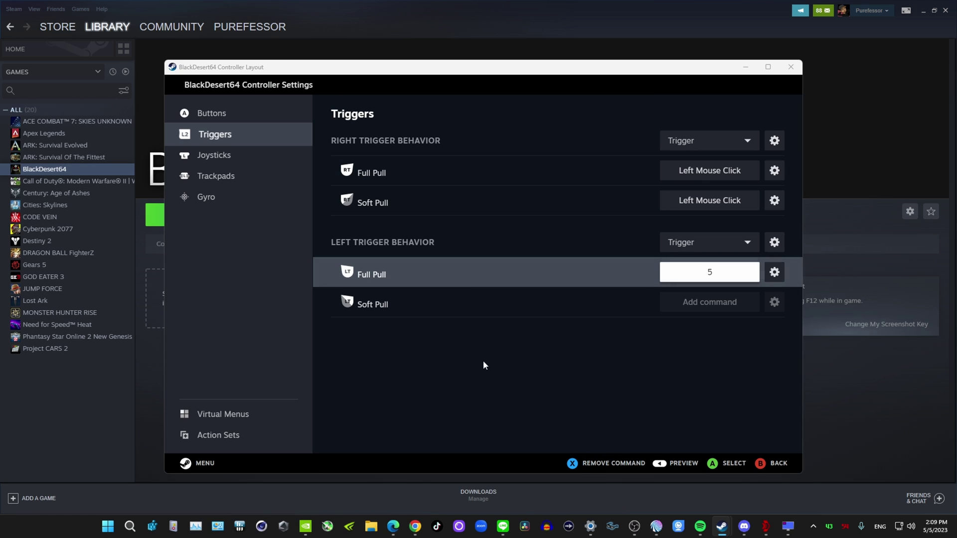
Rebind Left Trigger Full Pull to V Key and set Soft Pull to Shift Key
{"action": "left_click", "coordinate": [716, 274]}
{"action": "left_click", "coordinate": [452, 263]}
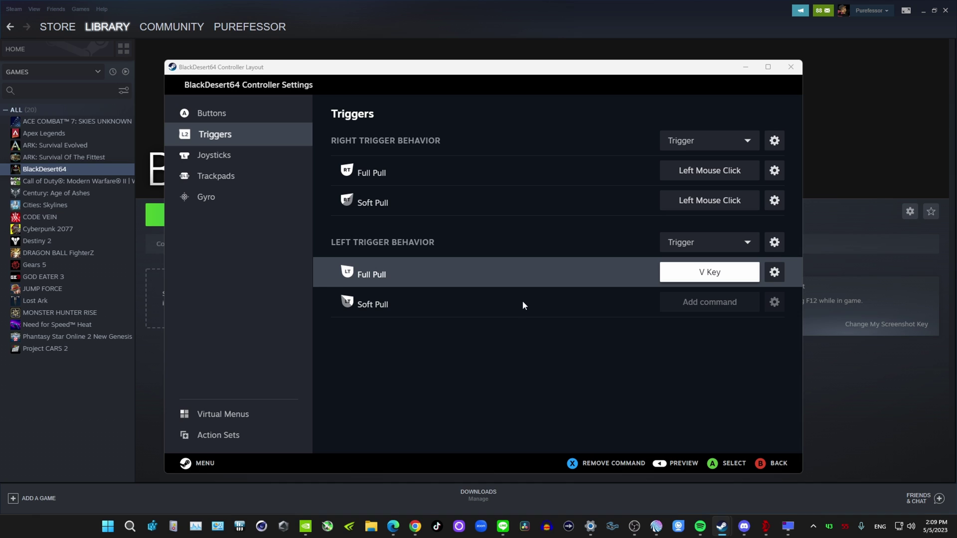
{"action": "left_click", "coordinate": [696, 304]}
{"action": "left_click", "coordinate": [307, 268]}
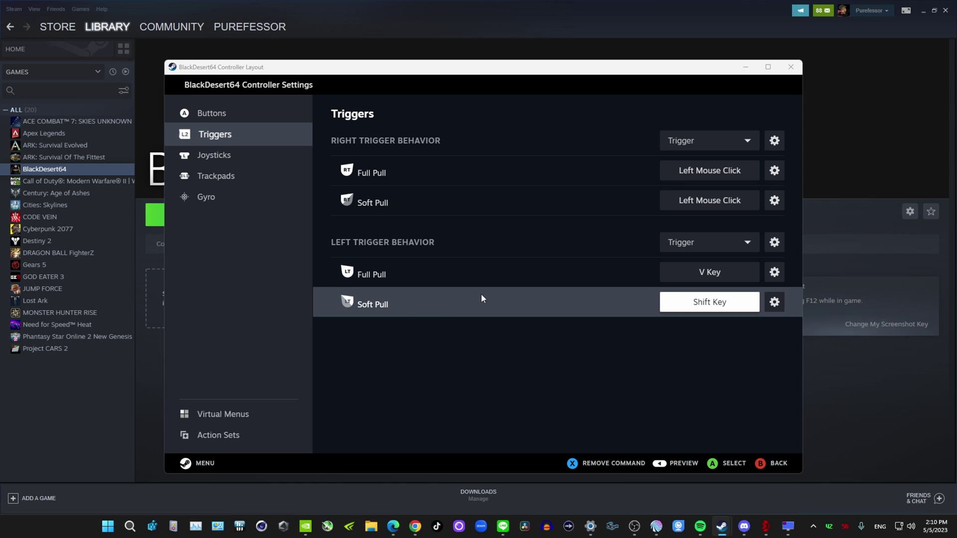
{"action": "left_click", "coordinate": [227, 162]}
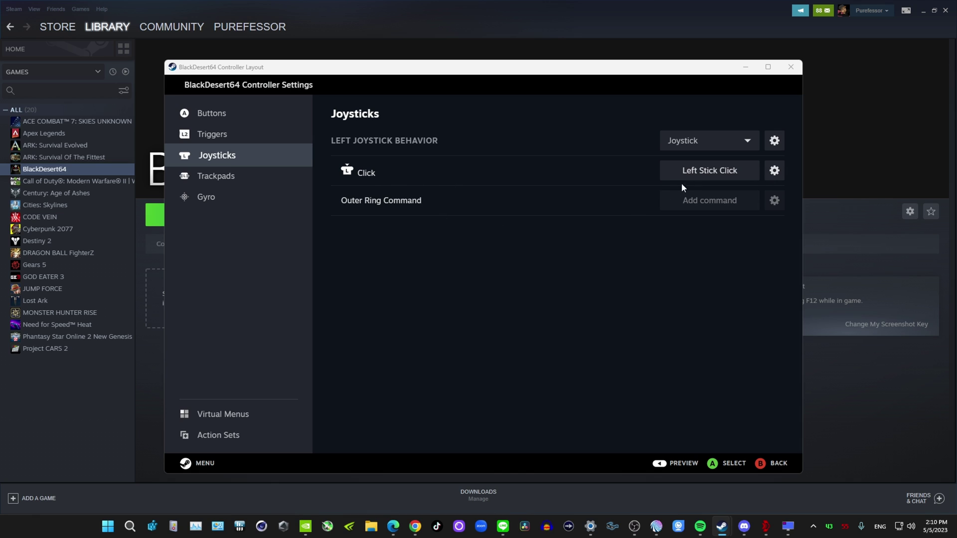
Bind the left stick click to the T key, keeping the Joystick behaviour
{"action": "left_click", "coordinate": [775, 171]}
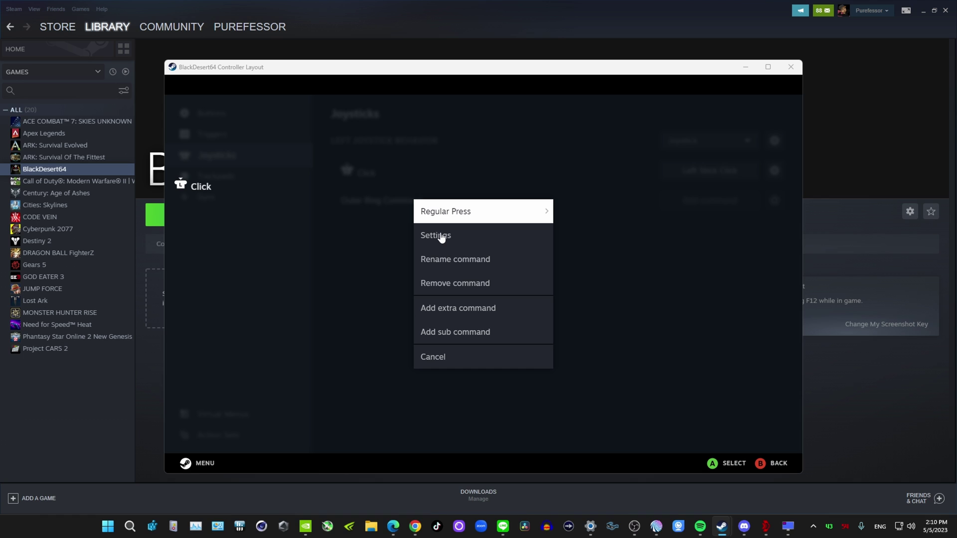
{"action": "left_click", "coordinate": [441, 236]}
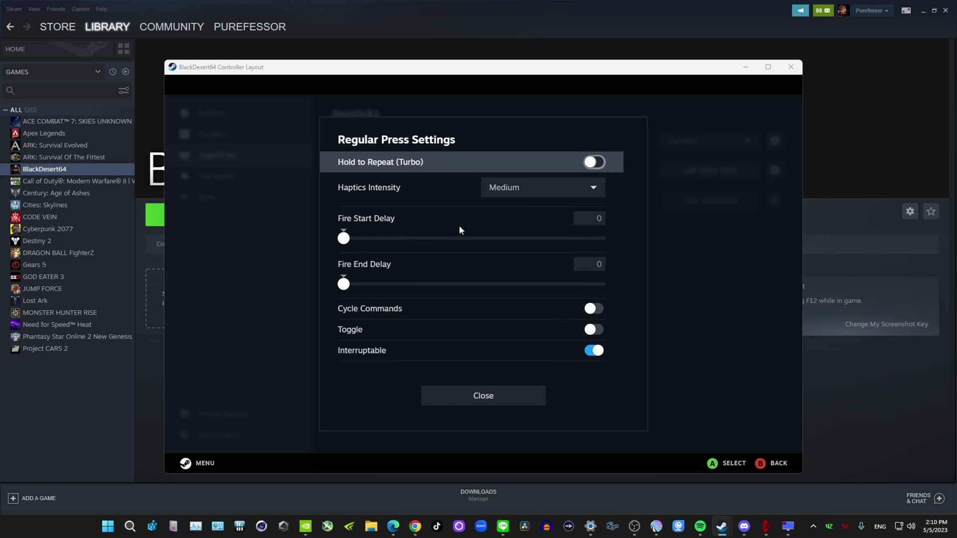
{"action": "left_click", "coordinate": [501, 399]}
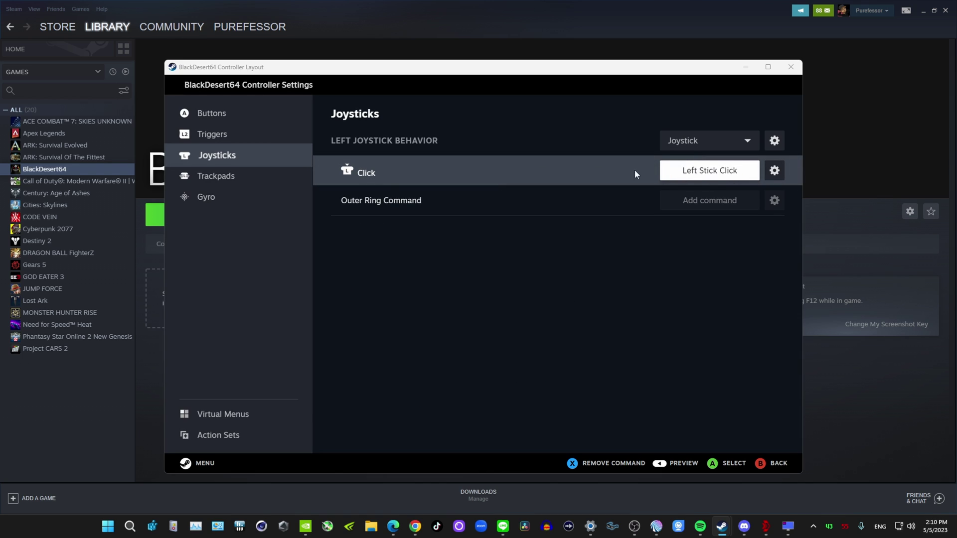
{"action": "left_click", "coordinate": [700, 172]}
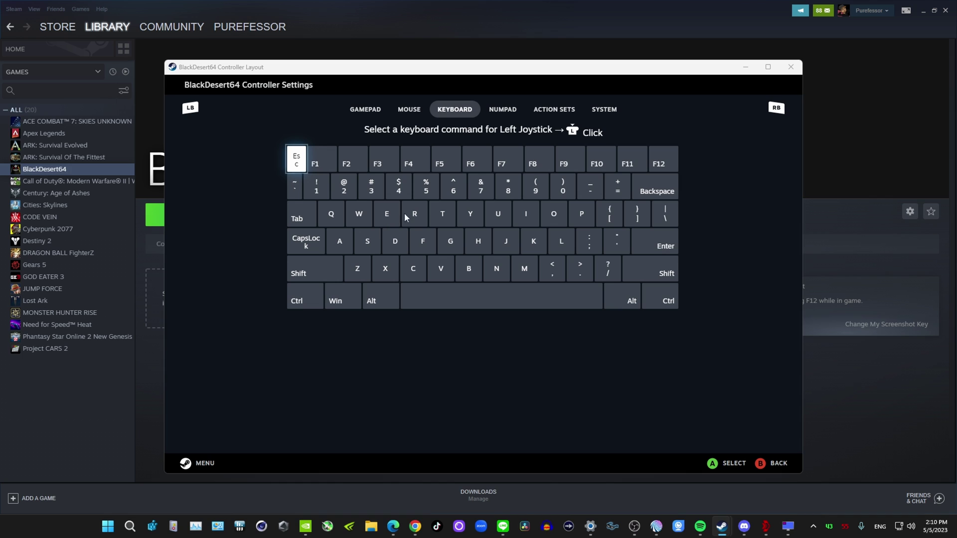
{"action": "key", "text": "Escape"}
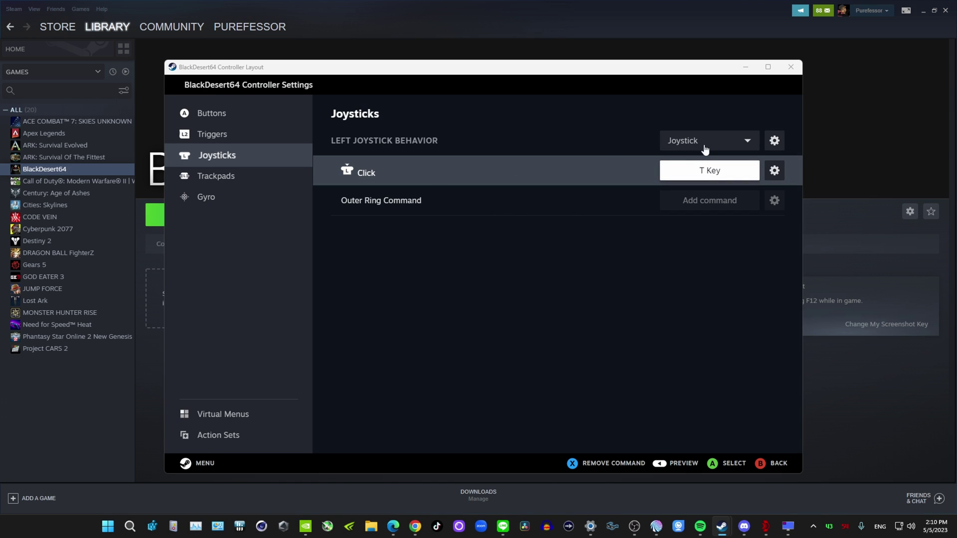
{"action": "left_click", "coordinate": [745, 144]}
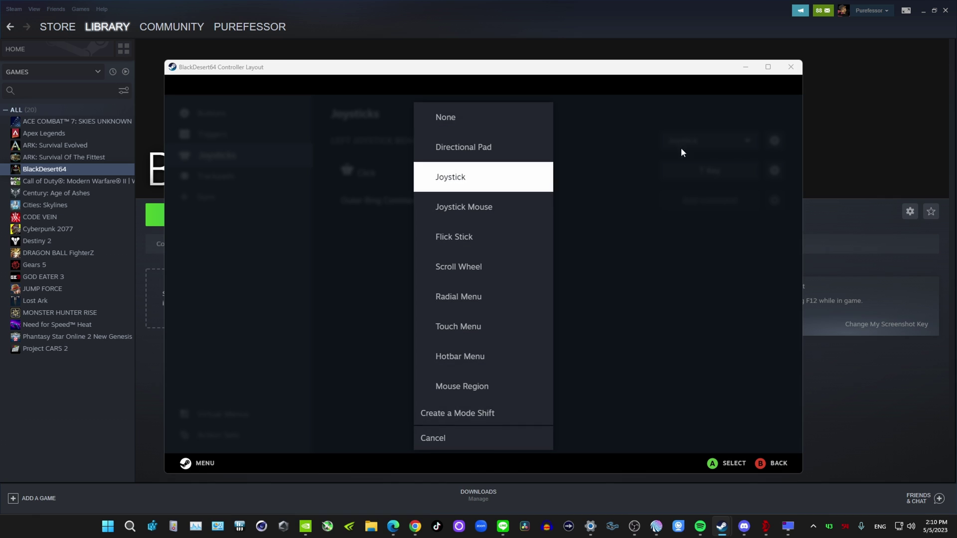
{"action": "left_click", "coordinate": [611, 260]}
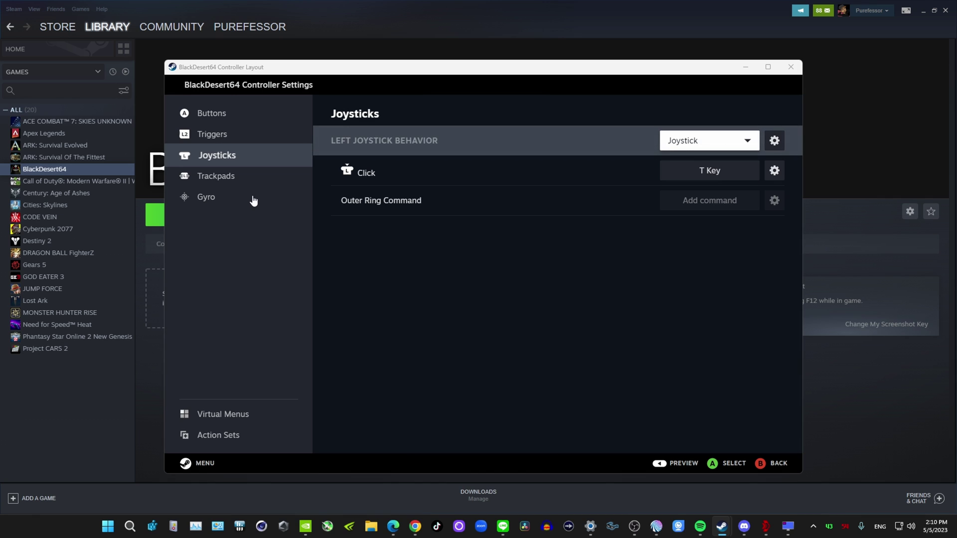
Map the left trackpad's up, left, down and right directions to M, I, O and K
{"action": "left_click", "coordinate": [210, 182]}
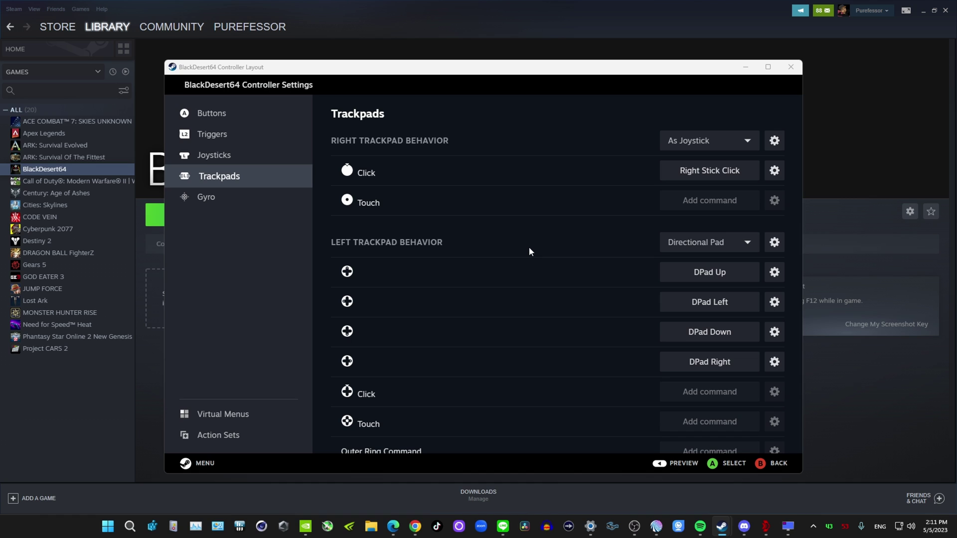
{"action": "scroll", "coordinate": [448, 250], "scroll_direction": "down", "scroll_amount": 1}
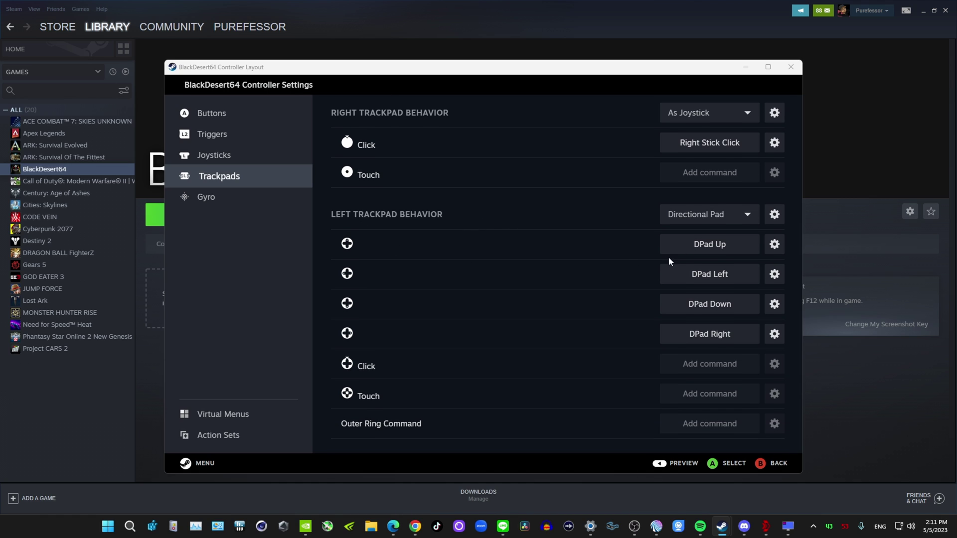
{"action": "left_click", "coordinate": [711, 247]}
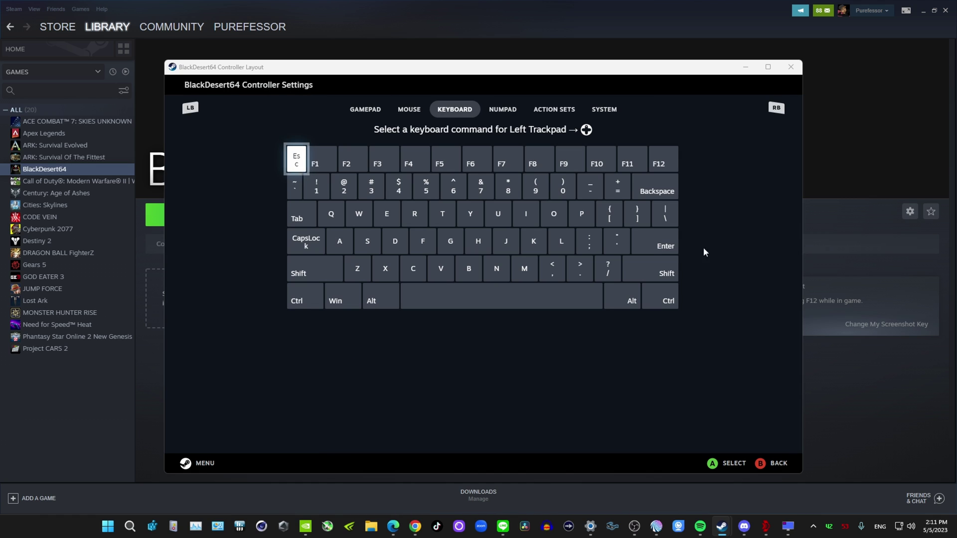
{"action": "left_click", "coordinate": [501, 272]}
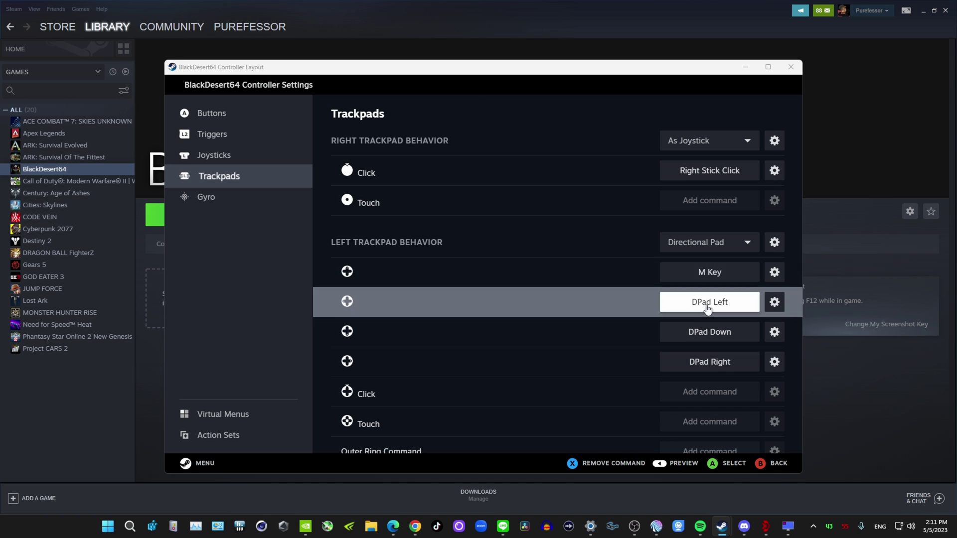
{"action": "left_click", "coordinate": [708, 301]}
{"action": "left_click", "coordinate": [526, 214]}
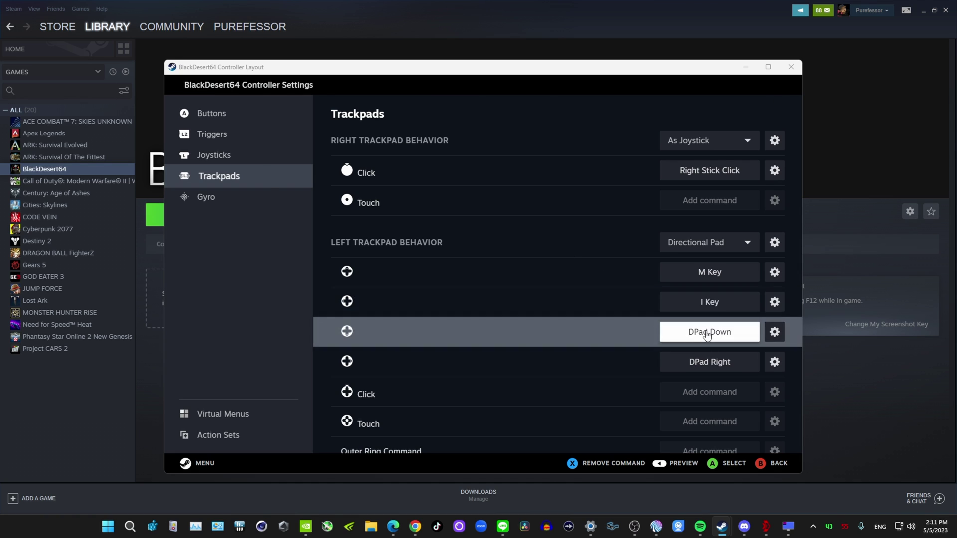
{"action": "left_click", "coordinate": [698, 332]}
{"action": "left_click", "coordinate": [553, 214]}
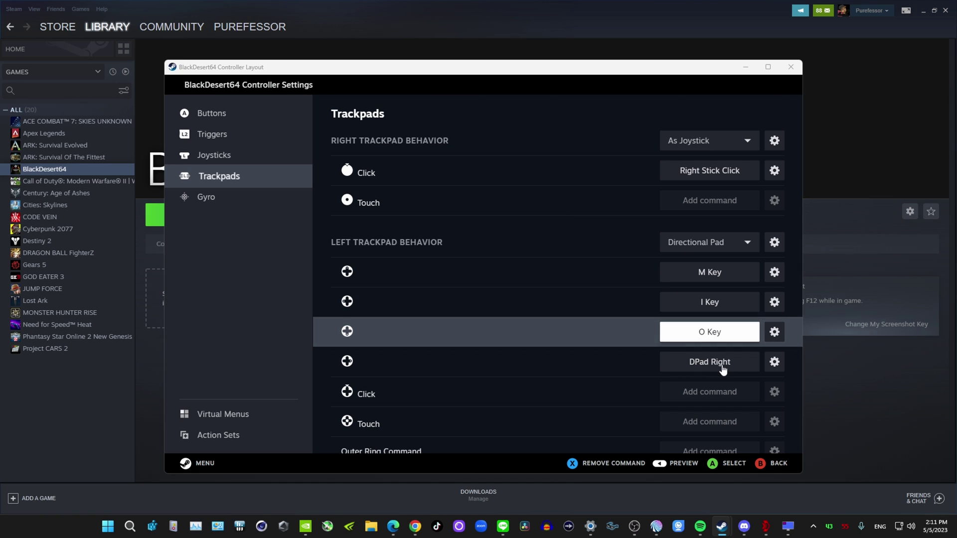
{"action": "left_click", "coordinate": [691, 363]}
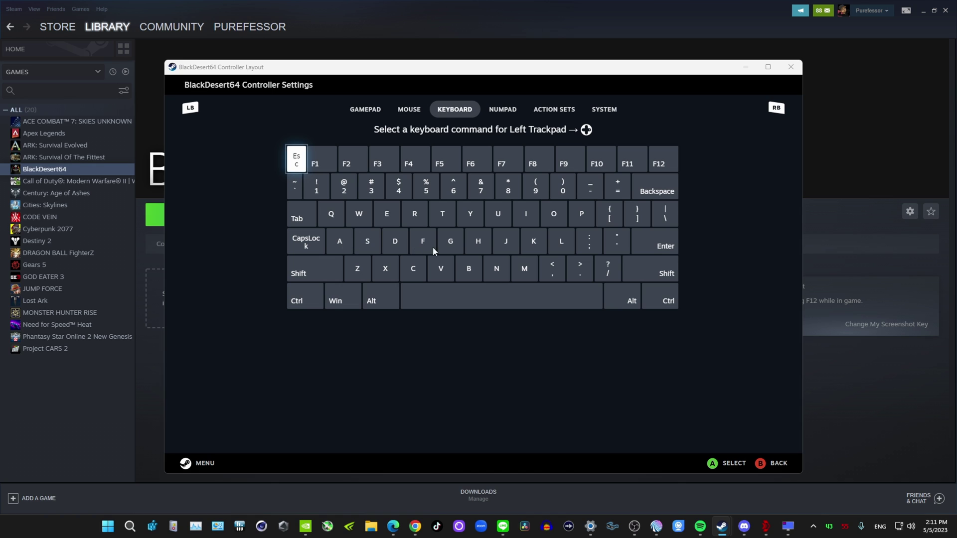
{"action": "left_click", "coordinate": [534, 241]}
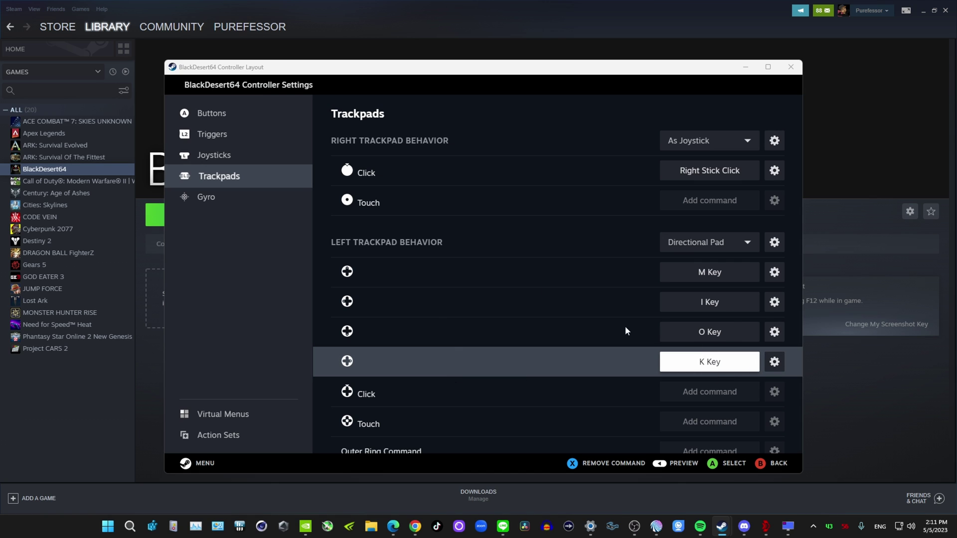
Set both the left trackpad's Click and Touch to the P key
{"action": "scroll", "coordinate": [537, 329], "scroll_direction": "down", "scroll_amount": 1}
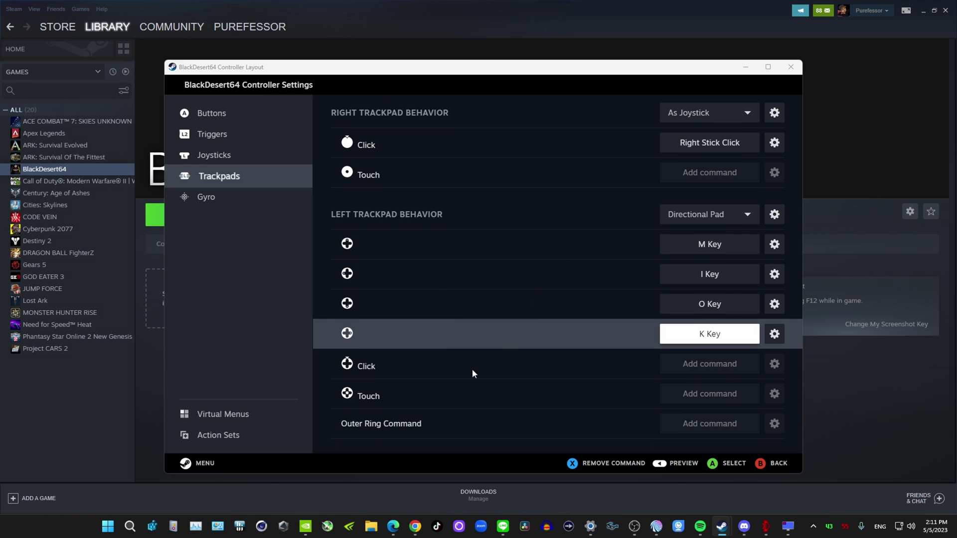
{"action": "left_click", "coordinate": [703, 369]}
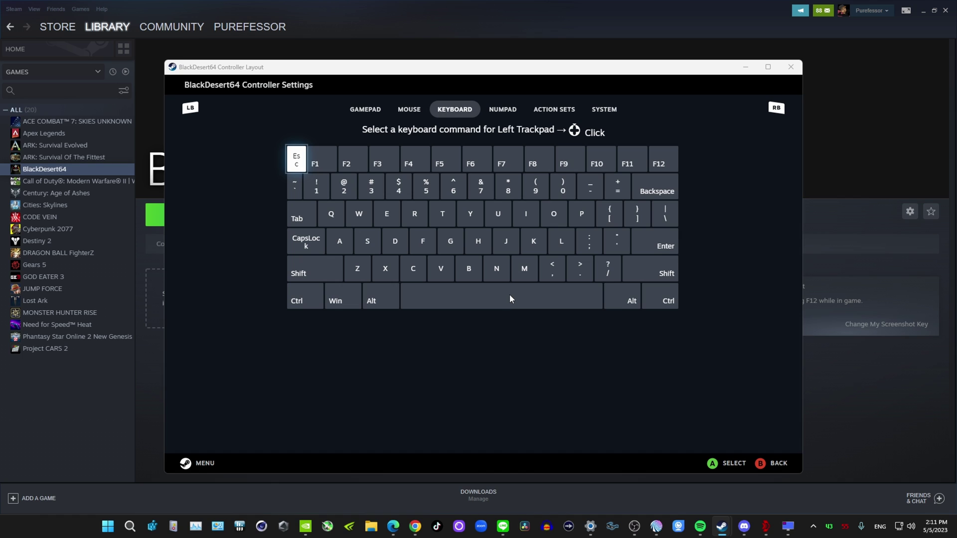
{"action": "left_click", "coordinate": [582, 214]}
{"action": "scroll", "coordinate": [574, 380], "scroll_direction": "down", "scroll_amount": 1}
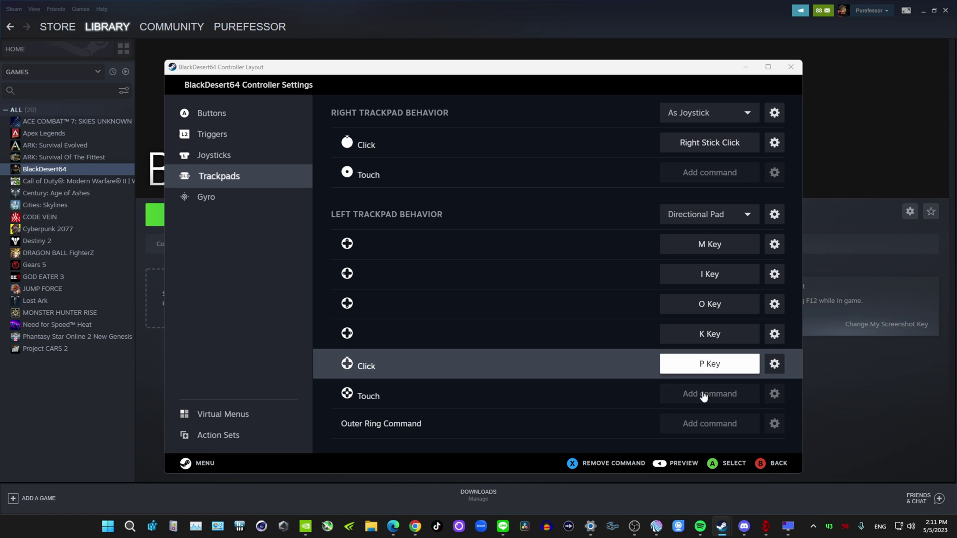
{"action": "left_click", "coordinate": [703, 395]}
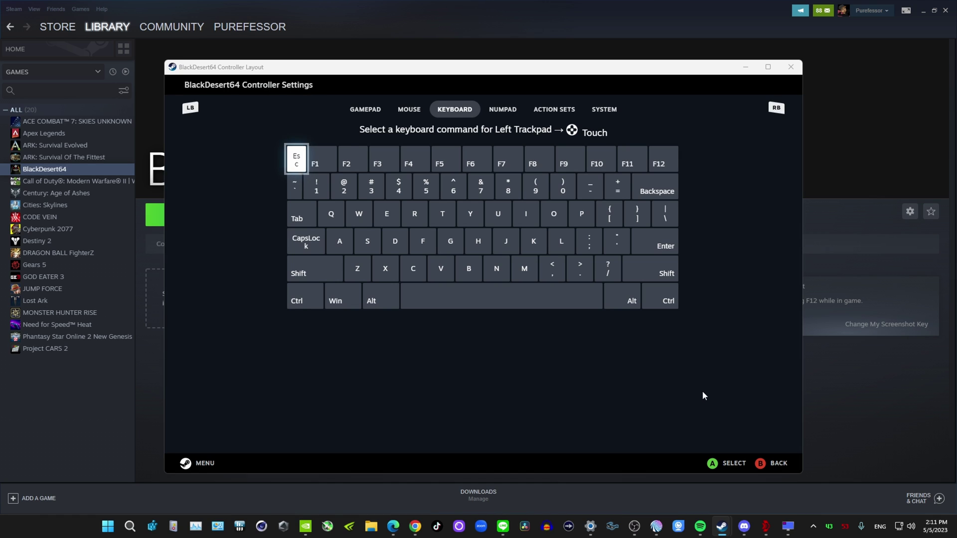
{"action": "left_click", "coordinate": [582, 215]}
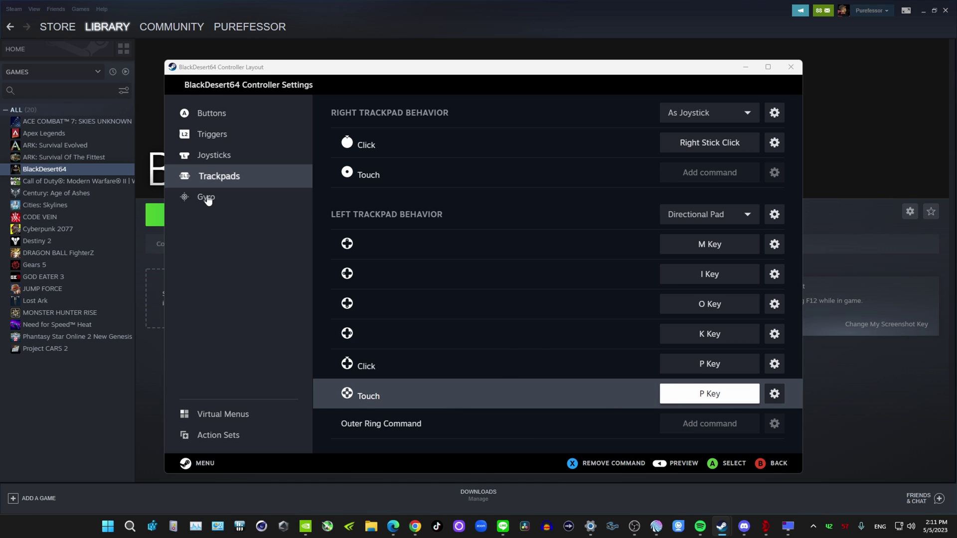
{"action": "left_click", "coordinate": [236, 195]}
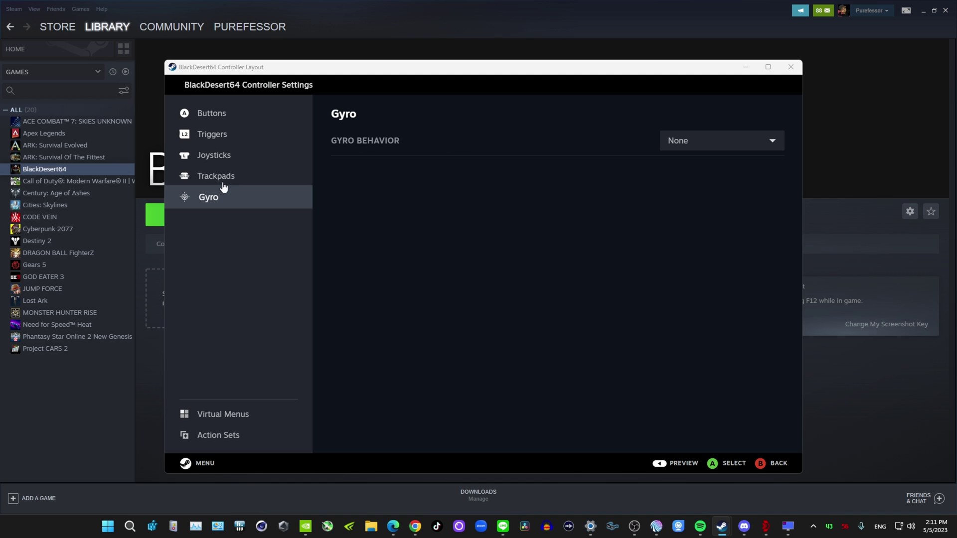
Review the Gyro, Triggers and Buttons bindings, scrolling through the Buttons list and back
{"action": "left_click", "coordinate": [221, 177]}
{"action": "left_click", "coordinate": [227, 155]}
{"action": "left_click", "coordinate": [229, 134]}
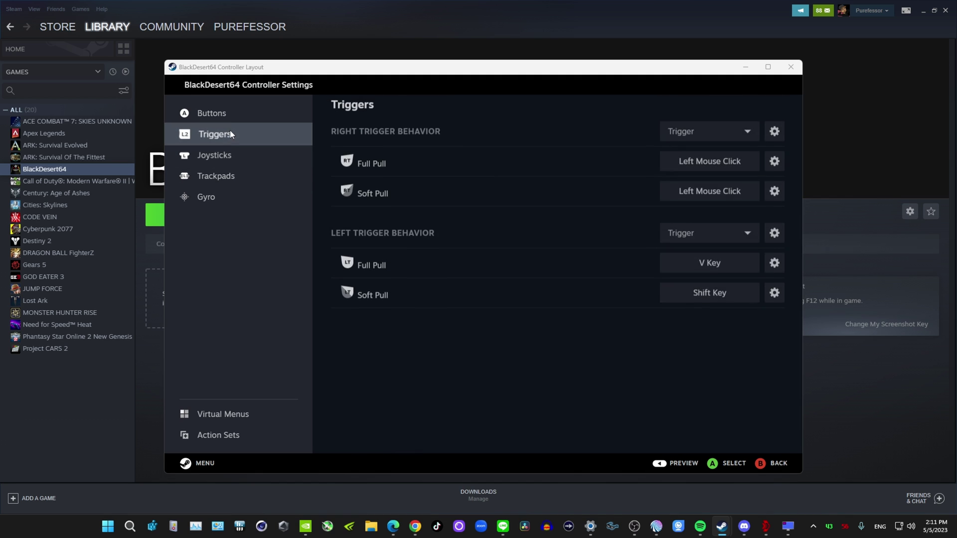
{"action": "left_click", "coordinate": [227, 114]}
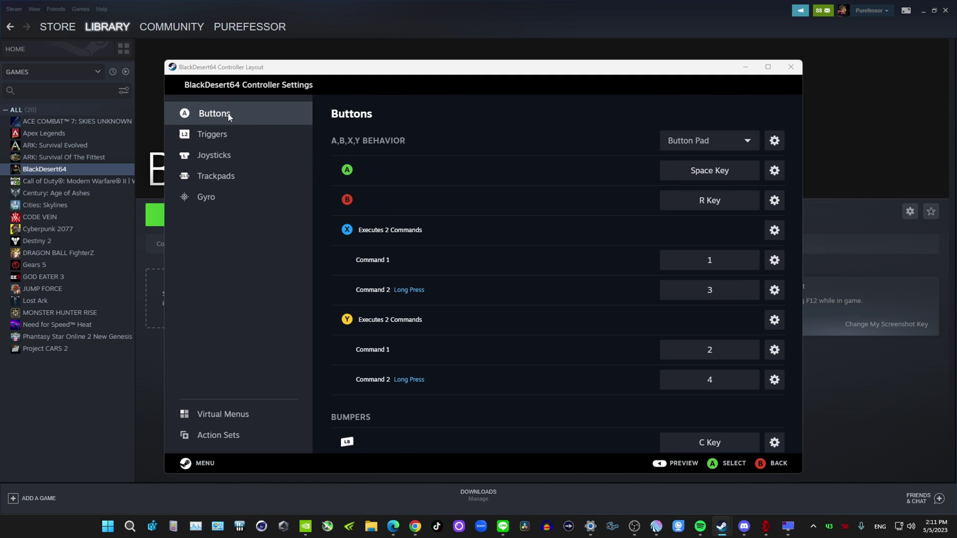
{"action": "scroll", "coordinate": [479, 241], "scroll_direction": "down", "scroll_amount": 5}
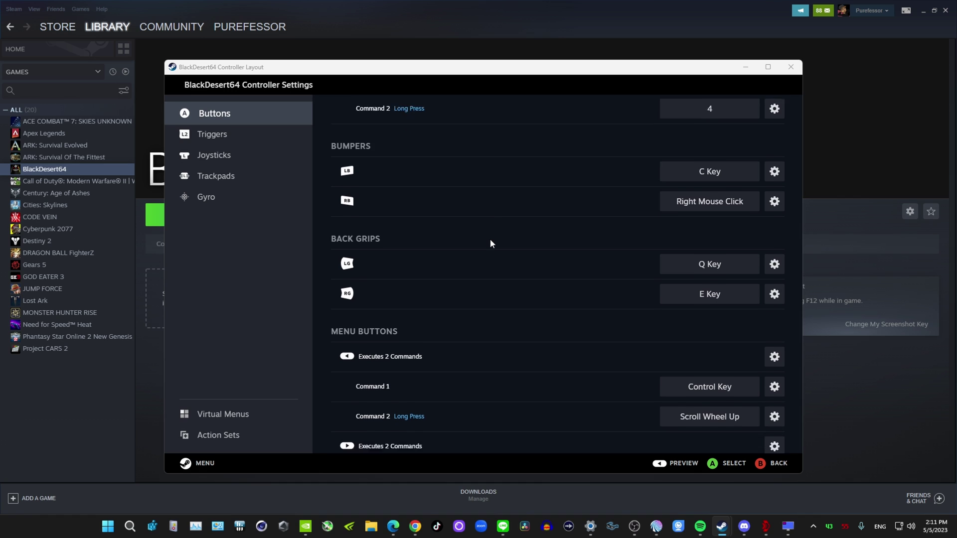
{"action": "scroll", "coordinate": [490, 243], "scroll_direction": "down", "scroll_amount": 2}
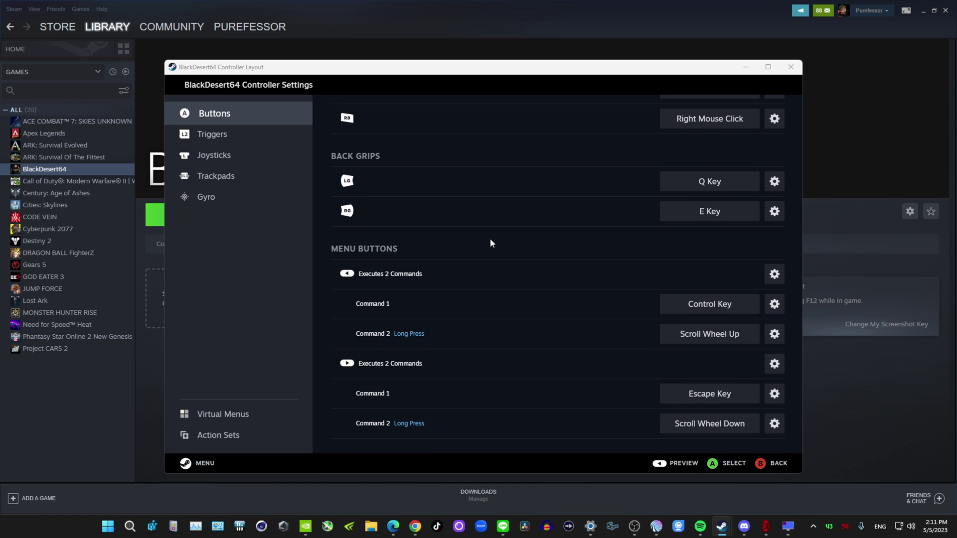
{"action": "scroll", "coordinate": [498, 252], "scroll_direction": "up", "scroll_amount": 6}
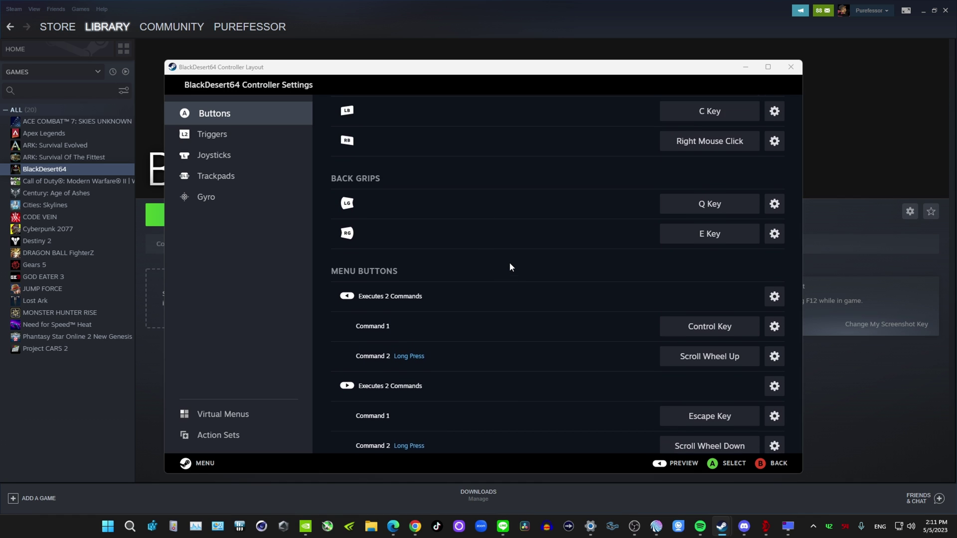
{"action": "scroll", "coordinate": [379, 195], "scroll_direction": "up", "scroll_amount": 2}
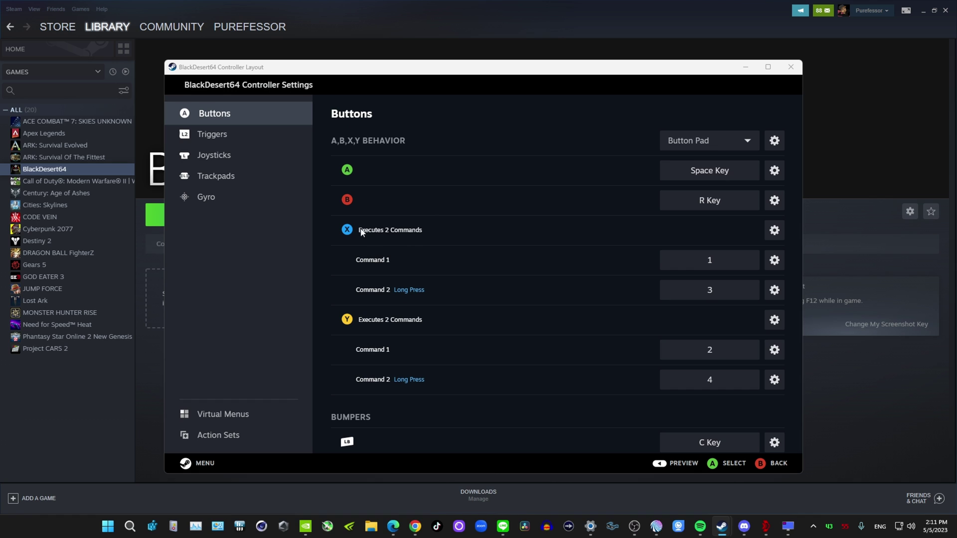